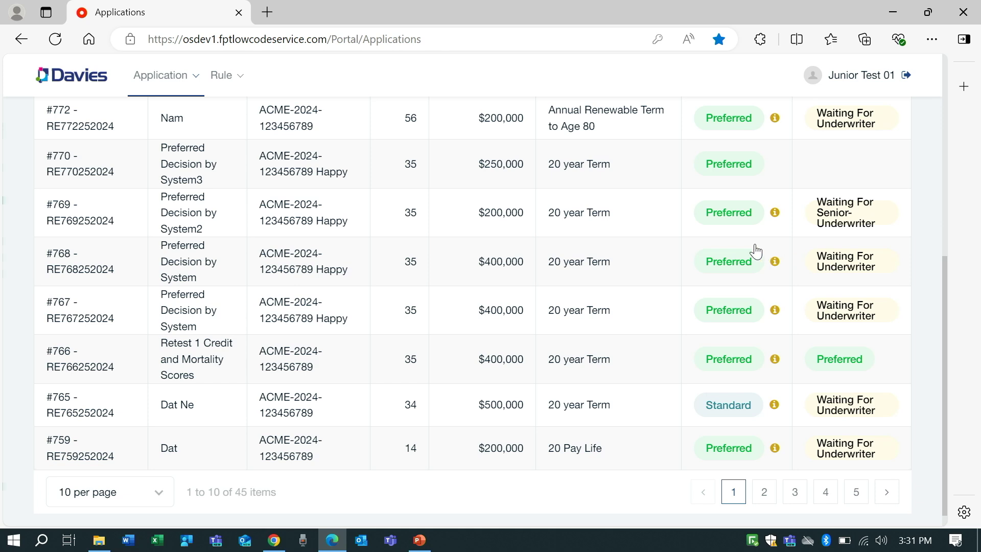
Open Rules Management and examine the first POC Underwriting Rules, covering age, face amount, product and nicotine use
{"action": "left_click", "coordinate": [227, 82]}
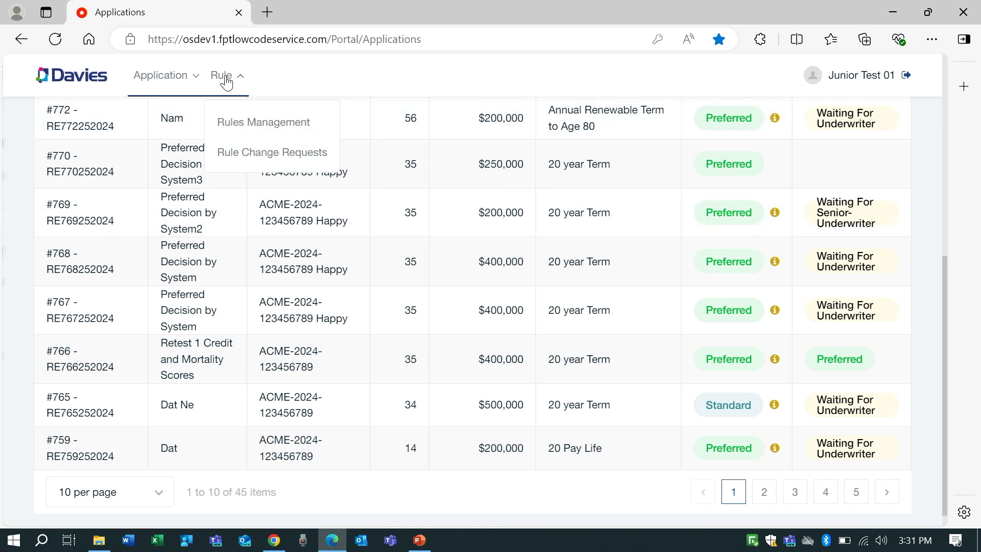
{"action": "left_click", "coordinate": [234, 125]}
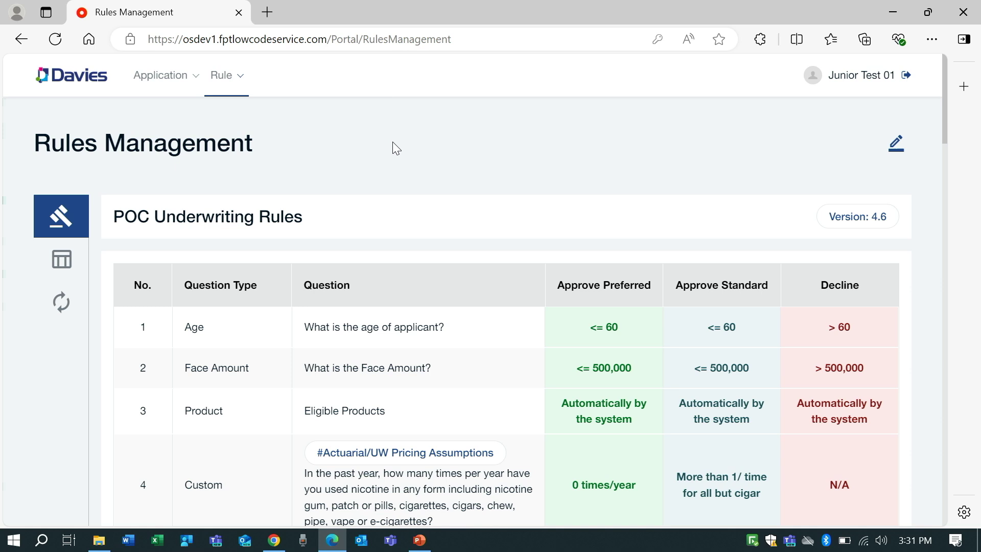
{"action": "scroll", "coordinate": [393, 143], "scroll_direction": "down", "scroll_amount": 2}
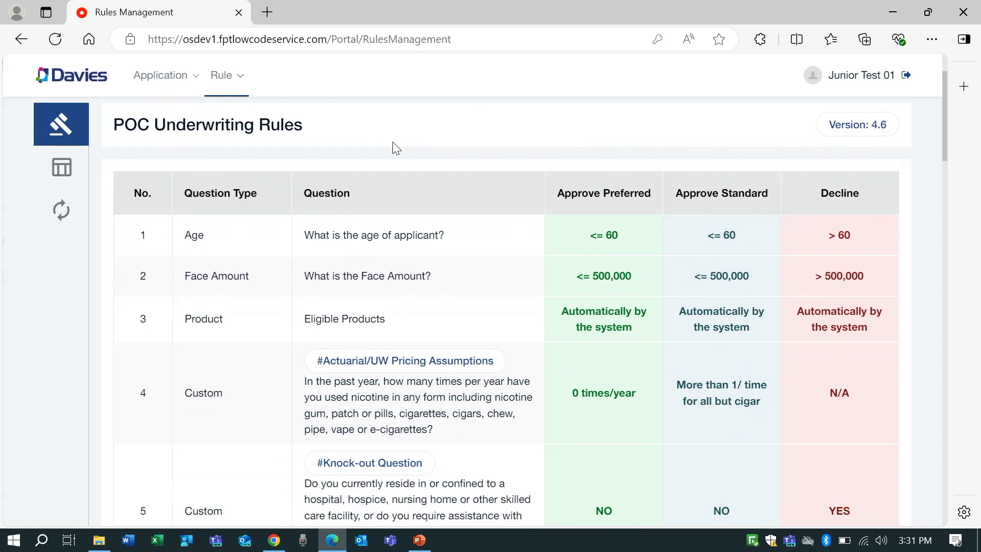
{"action": "scroll", "coordinate": [392, 142], "scroll_direction": "down", "scroll_amount": 3}
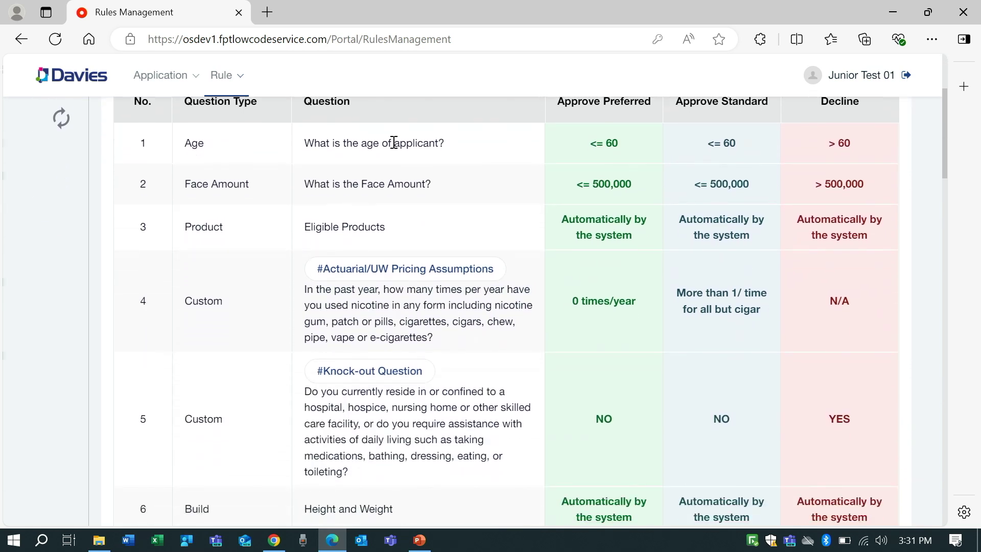
{"action": "scroll", "coordinate": [393, 142], "scroll_direction": "down", "scroll_amount": 1}
{"action": "scroll", "coordinate": [392, 142], "scroll_direction": "down", "scroll_amount": 1}
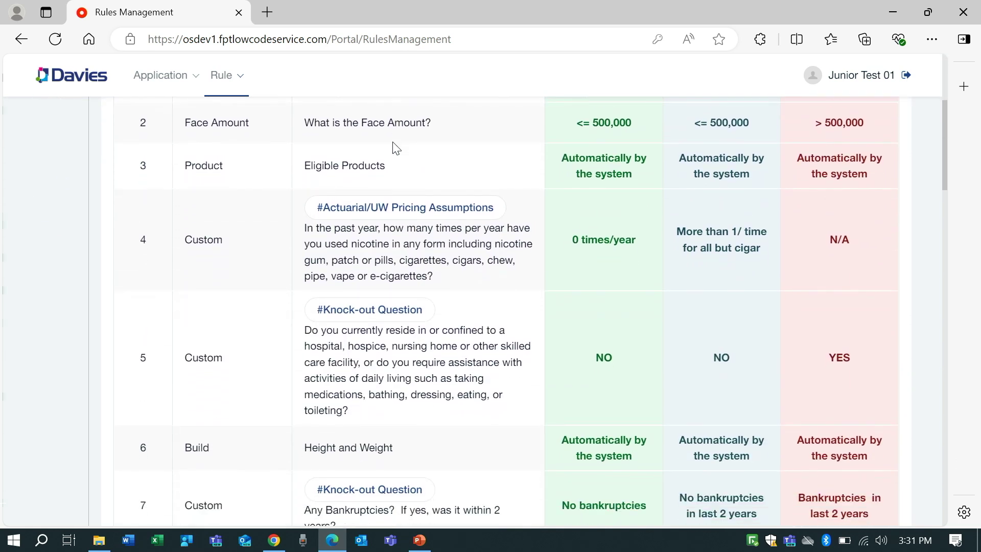
{"action": "scroll", "coordinate": [395, 148], "scroll_direction": "down", "scroll_amount": 1}
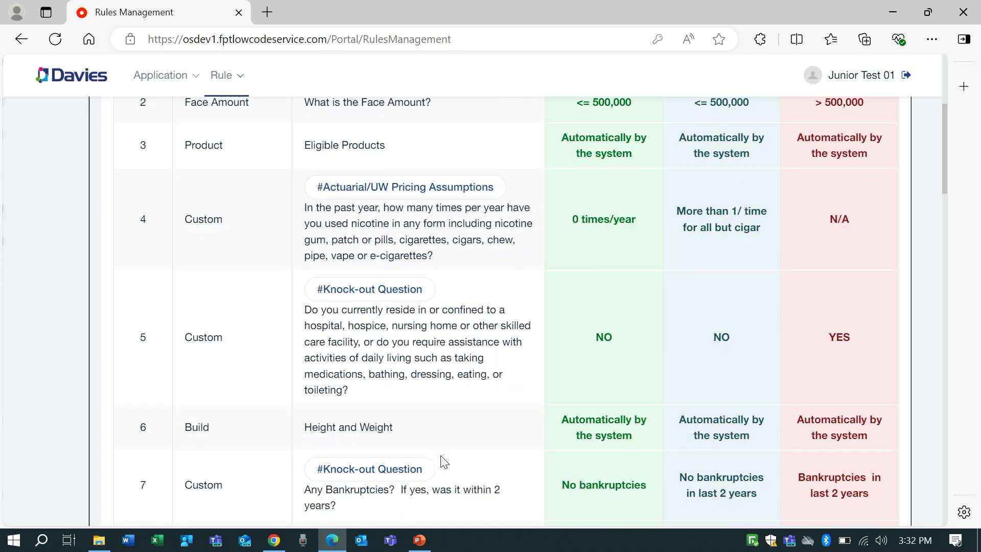
Review the underwriting rules for build and the knock-out questions on bankruptcies, citizenship and criminal convictions
{"action": "scroll", "coordinate": [444, 462], "scroll_direction": "down", "scroll_amount": 2}
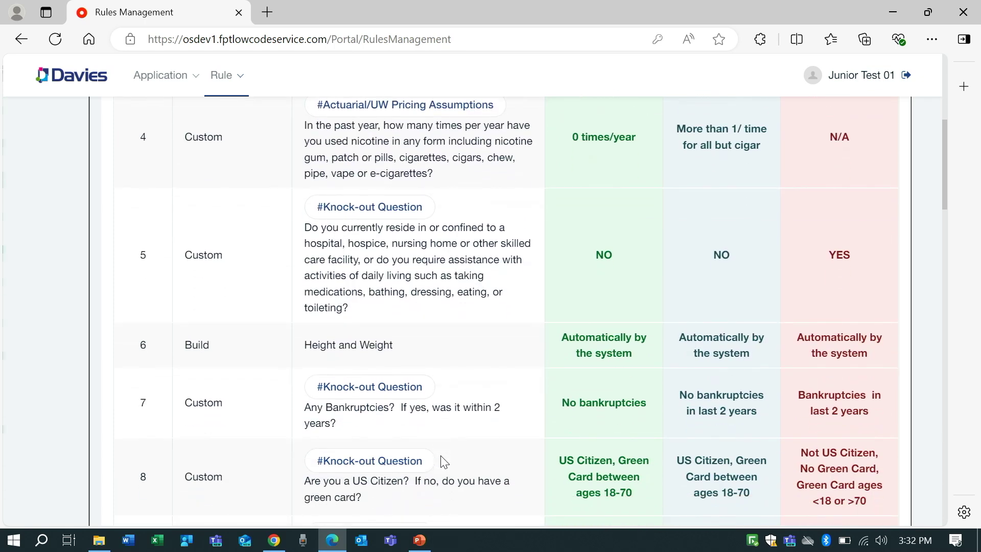
{"action": "scroll", "coordinate": [443, 463], "scroll_direction": "down", "scroll_amount": 2}
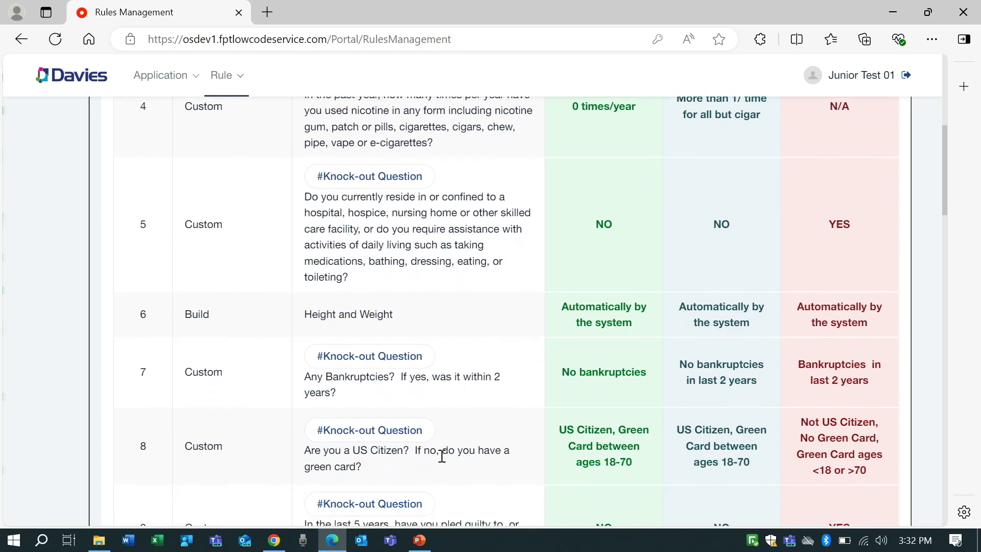
{"action": "scroll", "coordinate": [444, 463], "scroll_direction": "down", "scroll_amount": 1}
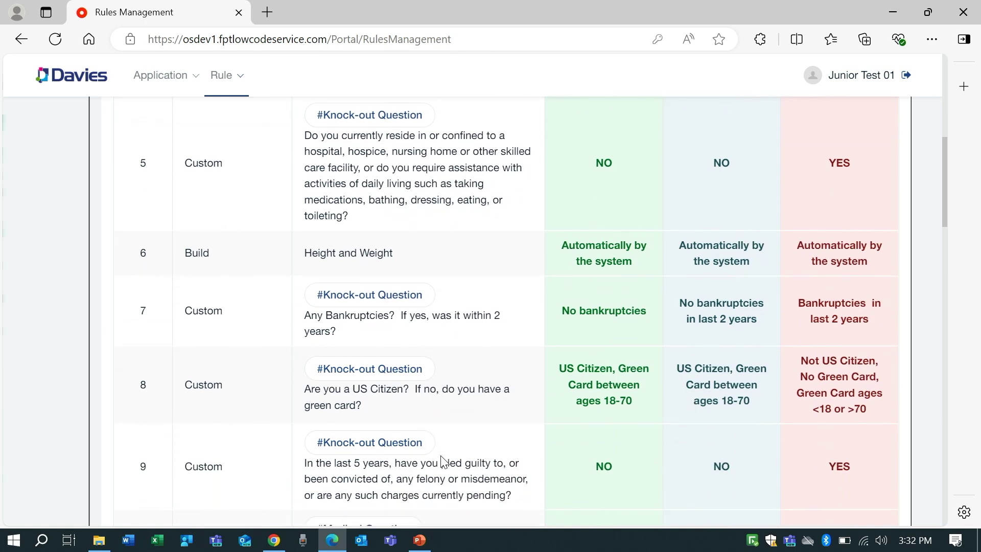
{"action": "scroll", "coordinate": [443, 463], "scroll_direction": "down", "scroll_amount": 2}
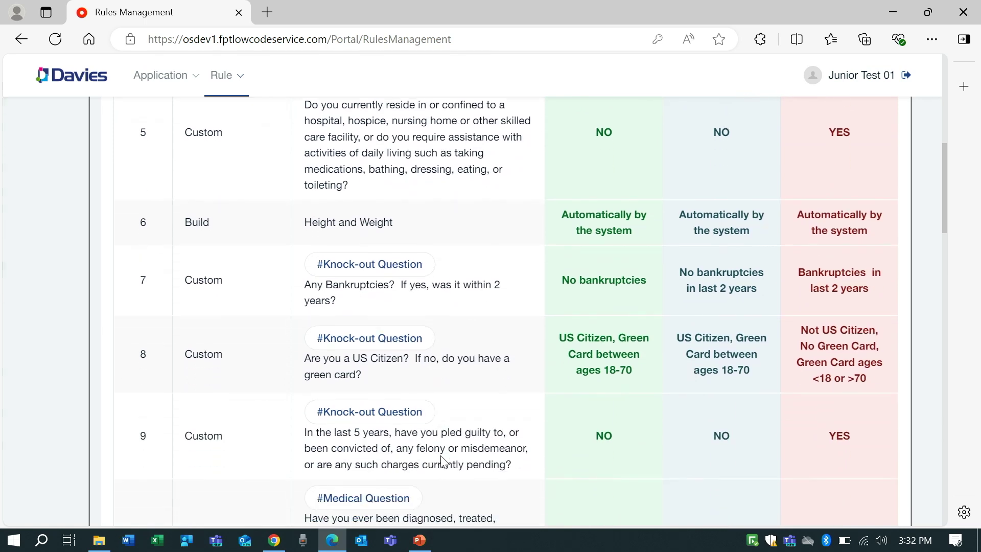
{"action": "scroll", "coordinate": [443, 463], "scroll_direction": "down", "scroll_amount": 2}
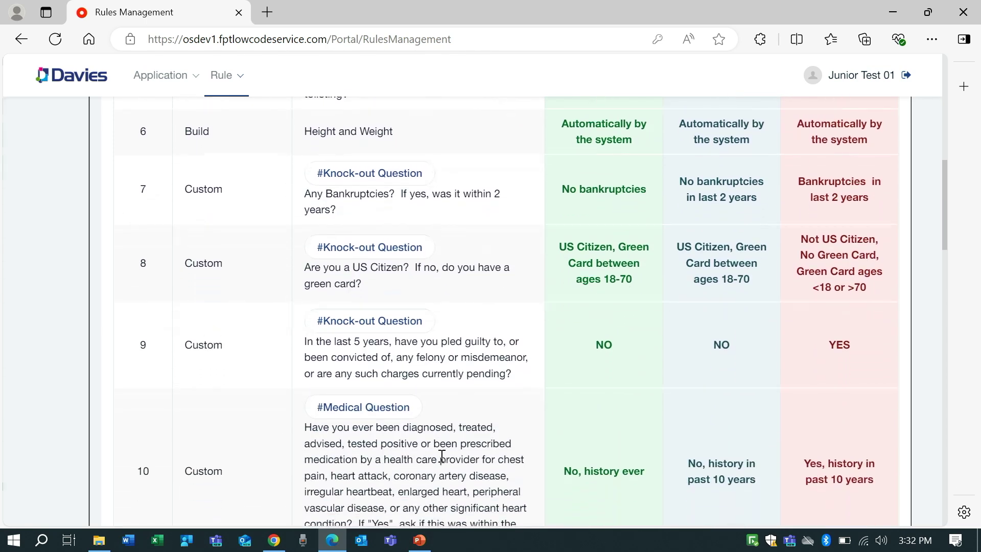
{"action": "scroll", "coordinate": [443, 460], "scroll_direction": "down", "scroll_amount": 1}
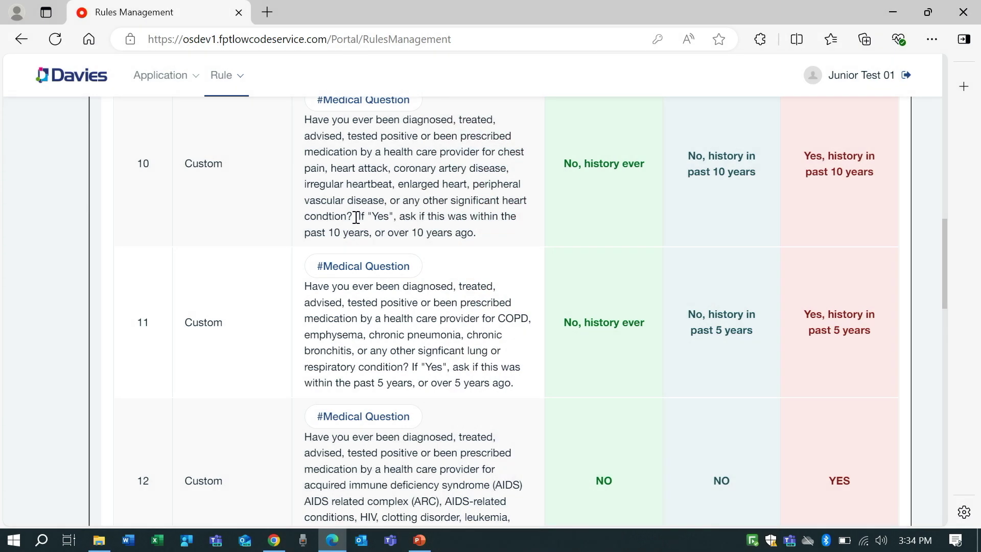
Highlight the follow-up wording in medical question 10, then examine the remaining medical questions and the identity check and evidence database rules
{"action": "left_click_drag", "start_coordinate": [356, 217], "coordinate": [485, 238]}
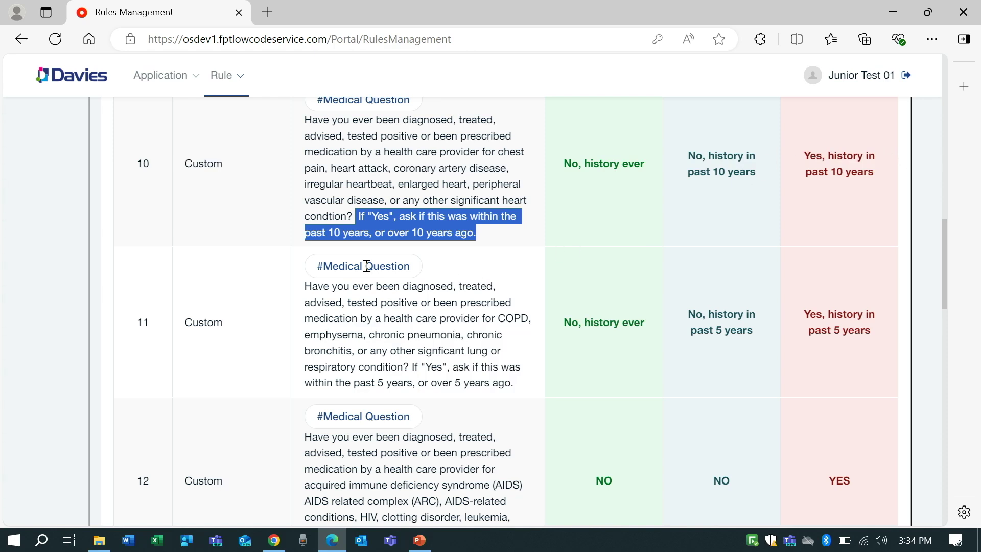
{"action": "left_click", "coordinate": [256, 306]}
{"action": "scroll", "coordinate": [256, 305], "scroll_direction": "down", "scroll_amount": 1}
{"action": "scroll", "coordinate": [258, 309], "scroll_direction": "down", "scroll_amount": 3}
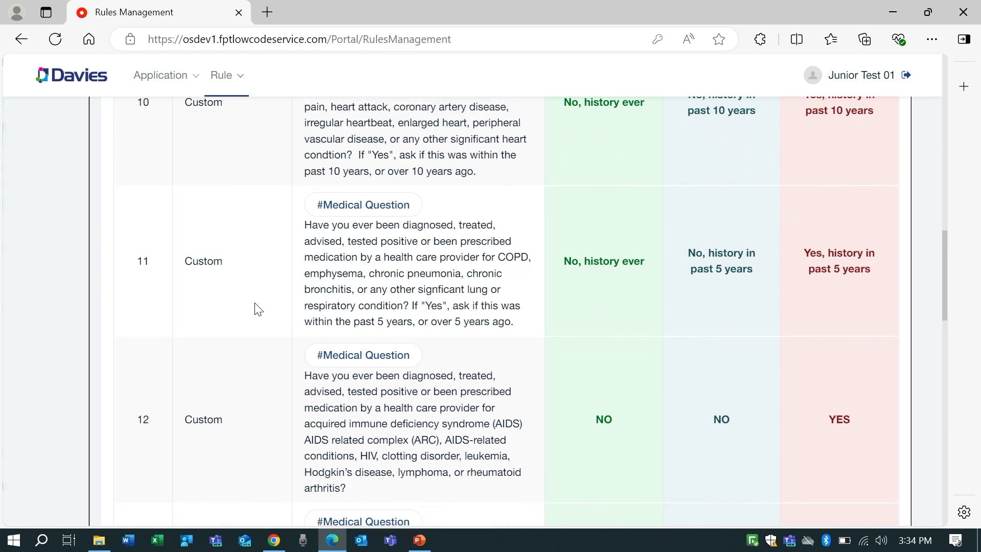
{"action": "scroll", "coordinate": [258, 308], "scroll_direction": "down", "scroll_amount": 3}
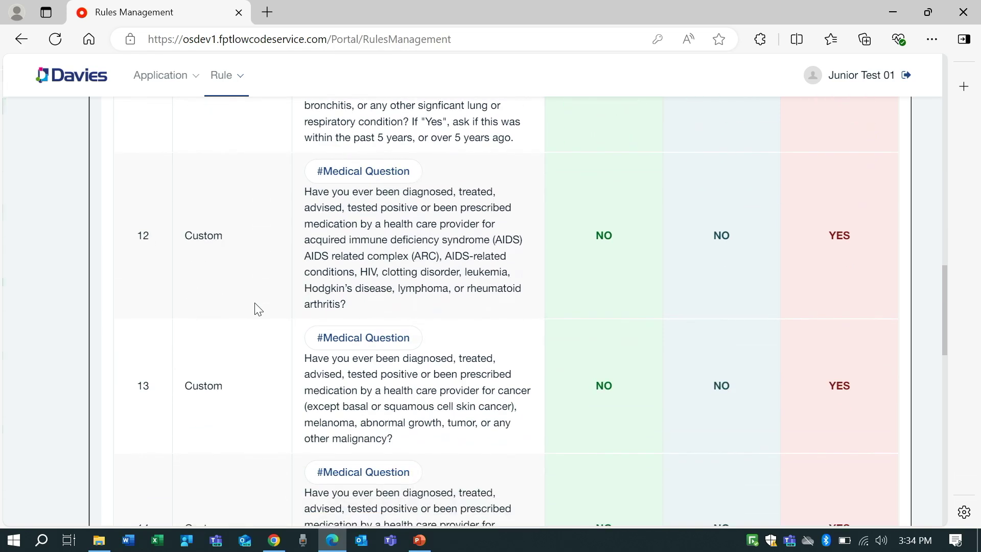
{"action": "scroll", "coordinate": [258, 309], "scroll_direction": "down", "scroll_amount": 4}
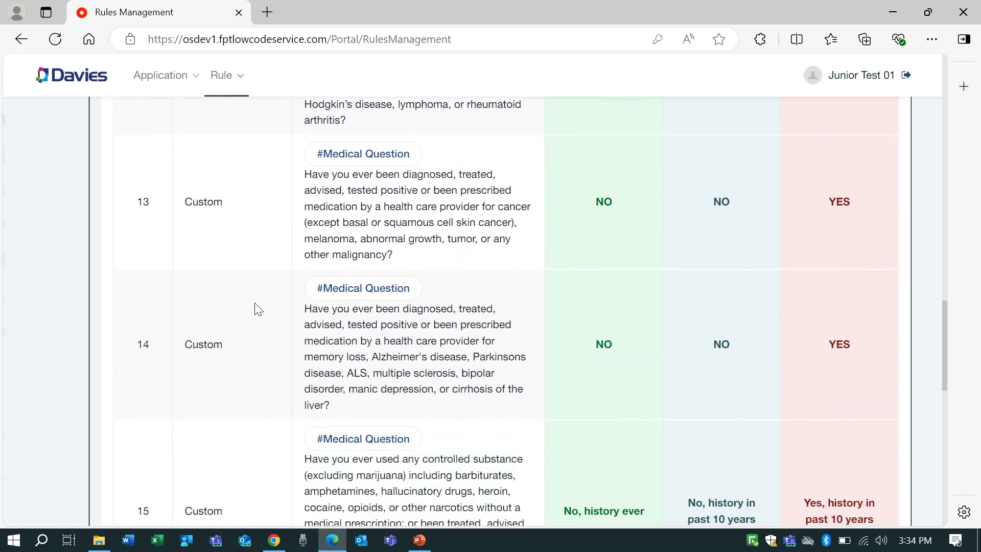
{"action": "scroll", "coordinate": [258, 309], "scroll_direction": "down", "scroll_amount": 5}
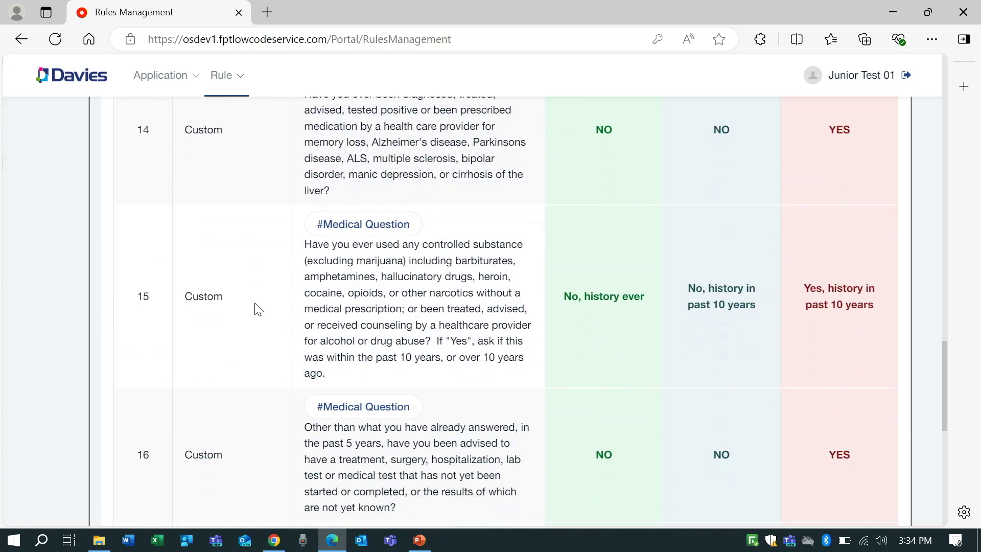
{"action": "scroll", "coordinate": [258, 308], "scroll_direction": "down", "scroll_amount": 1}
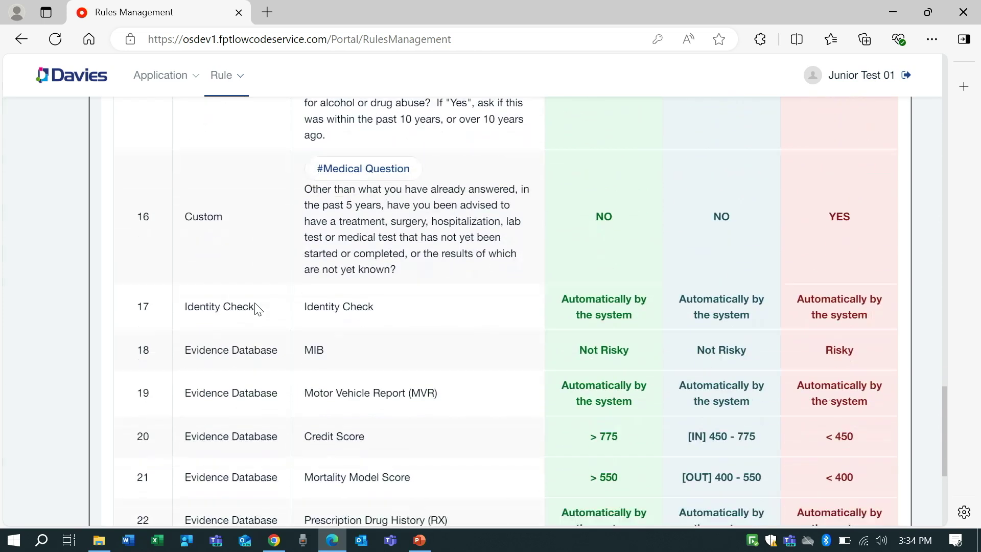
{"action": "scroll", "coordinate": [258, 309], "scroll_direction": "down", "scroll_amount": 1}
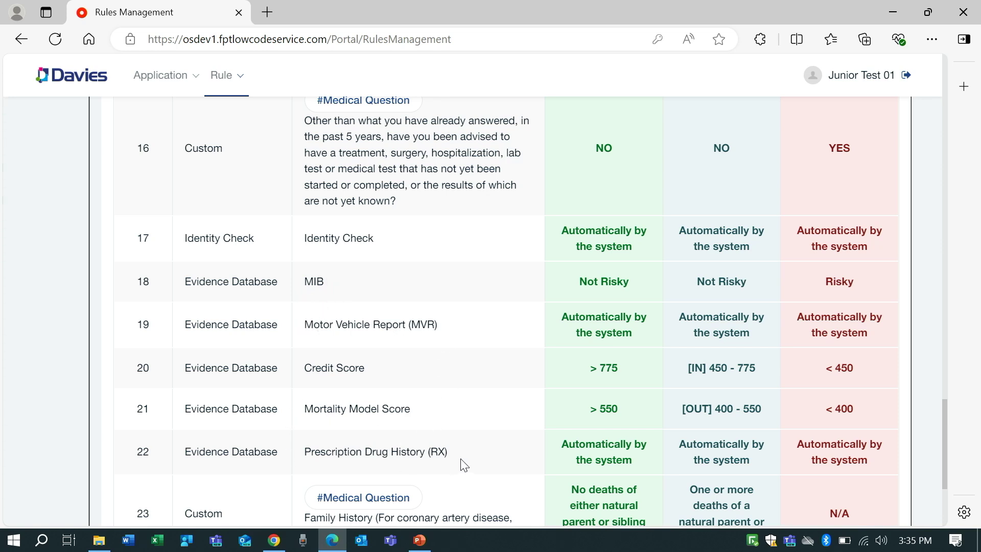
{"action": "scroll", "coordinate": [144, 228], "scroll_direction": "up", "scroll_amount": 3}
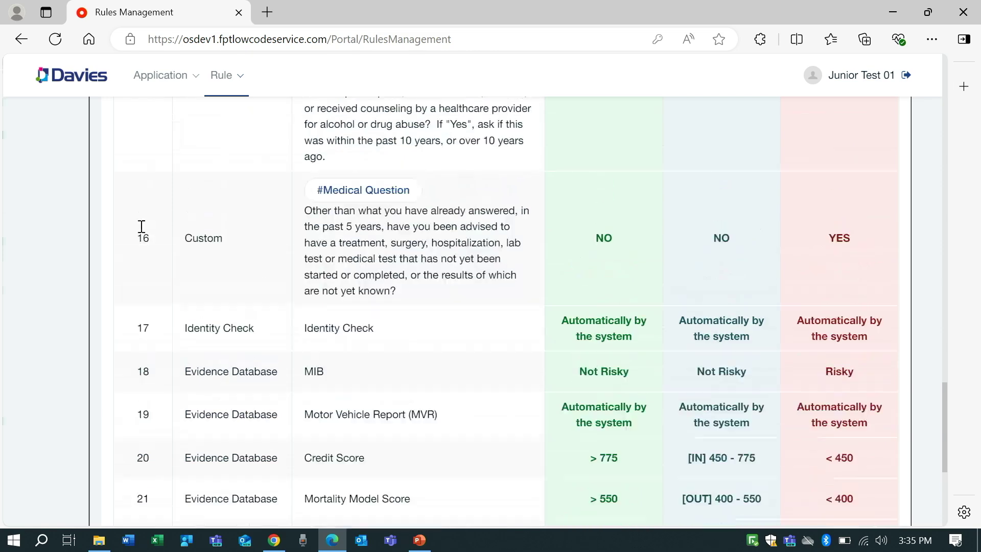
View the Underwriting Build Chart Rules for ages 16+ and for children ages 0-15
{"action": "left_click_drag", "start_coordinate": [947, 385], "coordinate": [935, 86]}
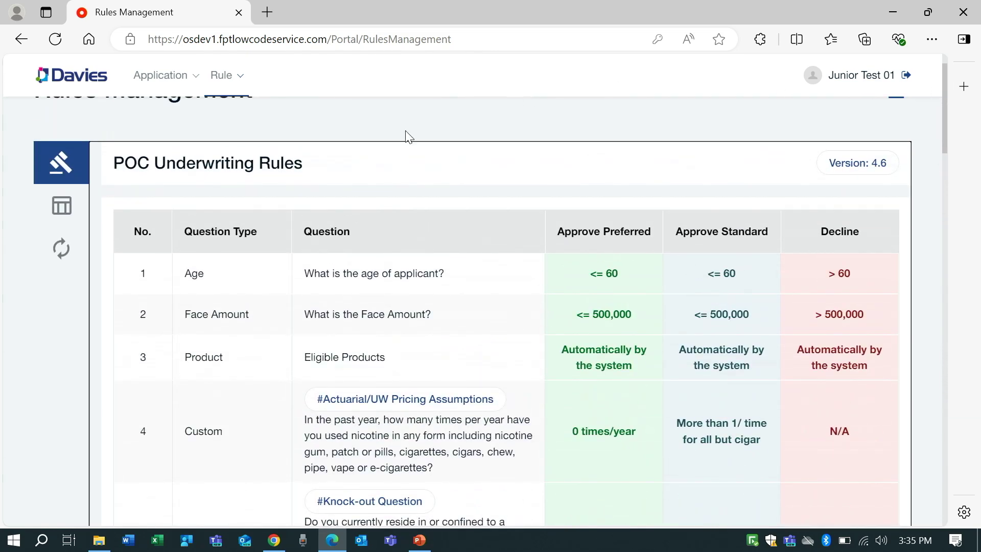
{"action": "left_click", "coordinate": [58, 207]}
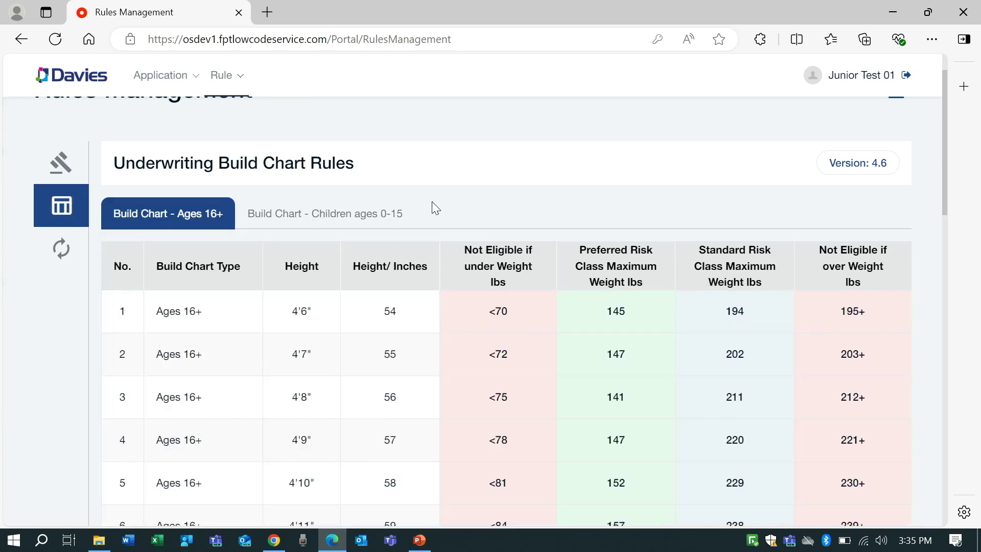
{"action": "scroll", "coordinate": [431, 201], "scroll_direction": "down", "scroll_amount": 1}
{"action": "left_click", "coordinate": [282, 146]}
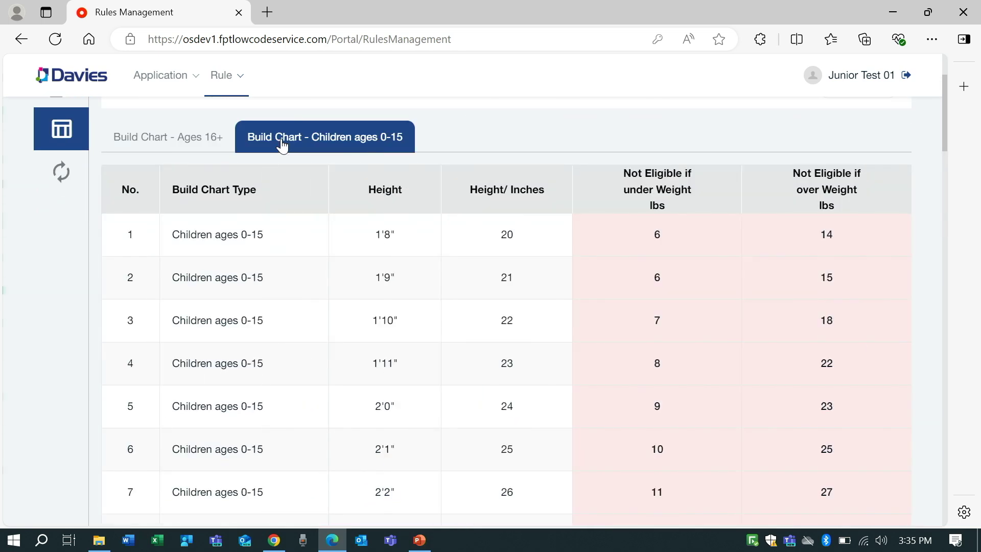
Examine the Auto Order Requirement Rules by issue age and face amount
{"action": "left_click", "coordinate": [62, 173]}
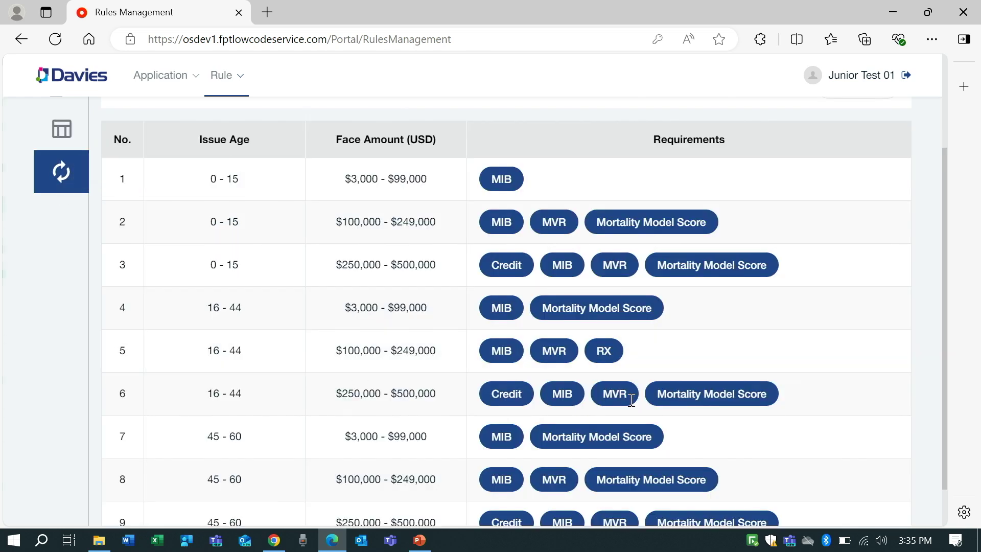
{"action": "scroll", "coordinate": [708, 407], "scroll_direction": "down", "scroll_amount": 1}
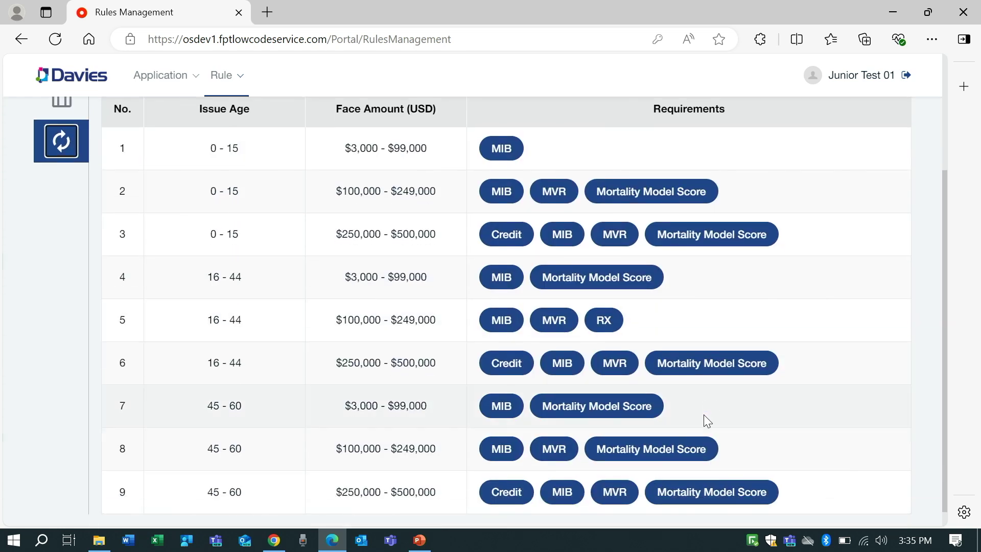
{"action": "scroll", "coordinate": [703, 415], "scroll_direction": "up", "scroll_amount": 2}
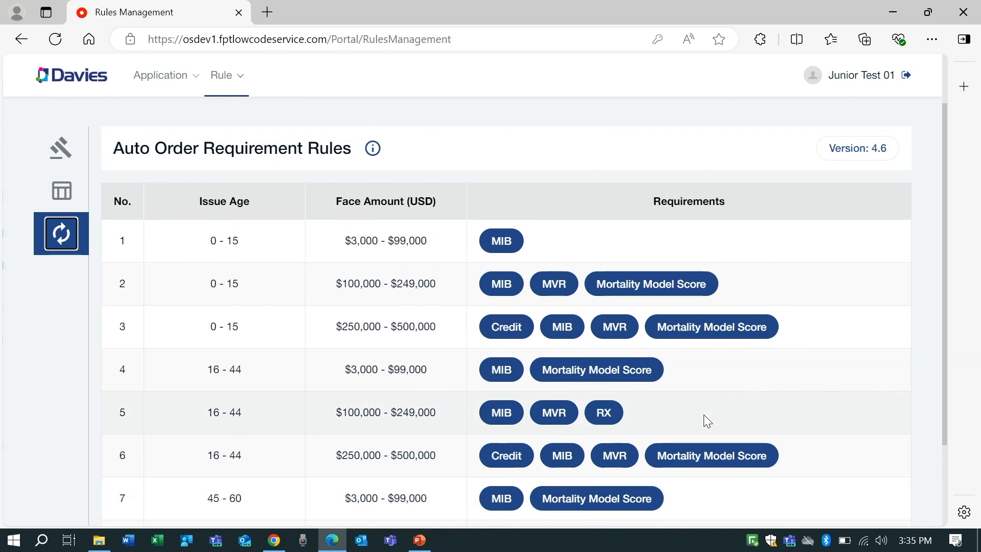
{"action": "scroll", "coordinate": [707, 420], "scroll_direction": "up", "scroll_amount": 1}
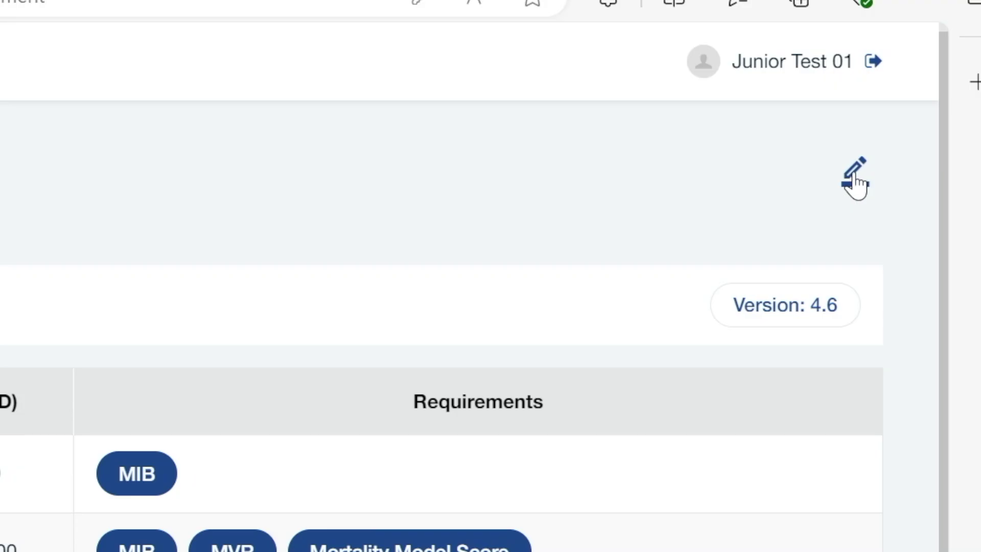
Put the rules into edit mode and replace Mortality Model Score with RX for ages 16-44, $3,000-$99,000
{"action": "left_click", "coordinate": [895, 138]}
{"action": "scroll", "coordinate": [843, 425], "scroll_direction": "down", "scroll_amount": 5}
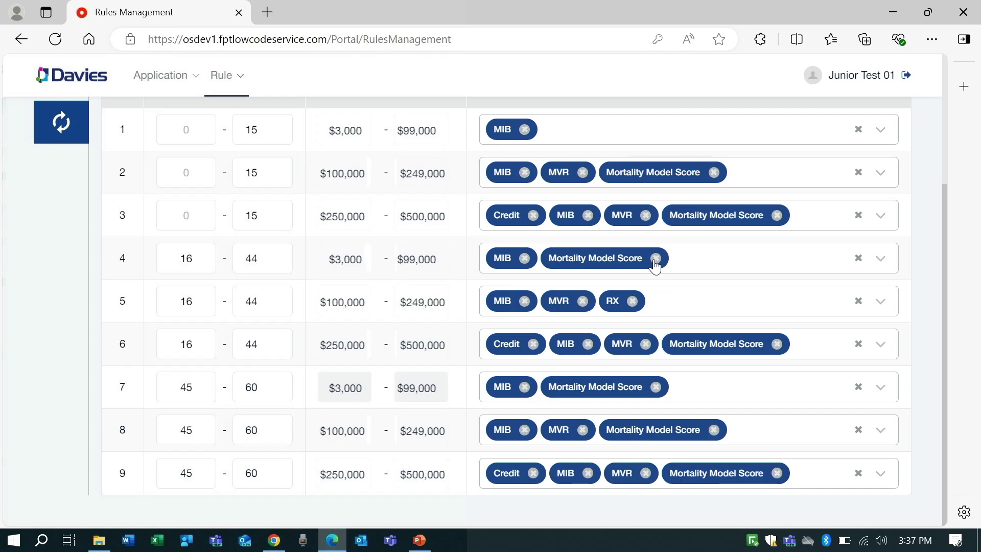
{"action": "left_click", "coordinate": [429, 244]}
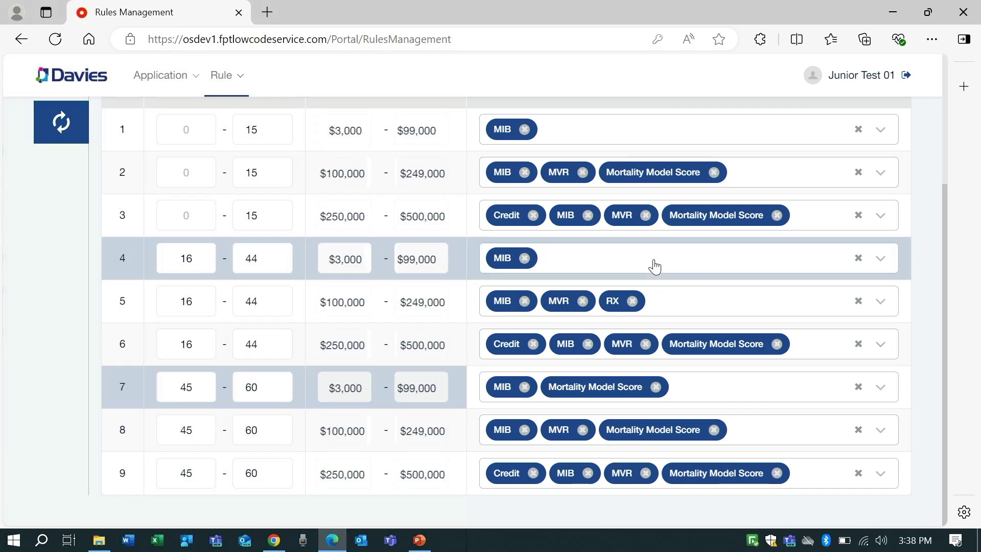
{"action": "left_click", "coordinate": [591, 266]}
{"action": "left_click", "coordinate": [515, 447]}
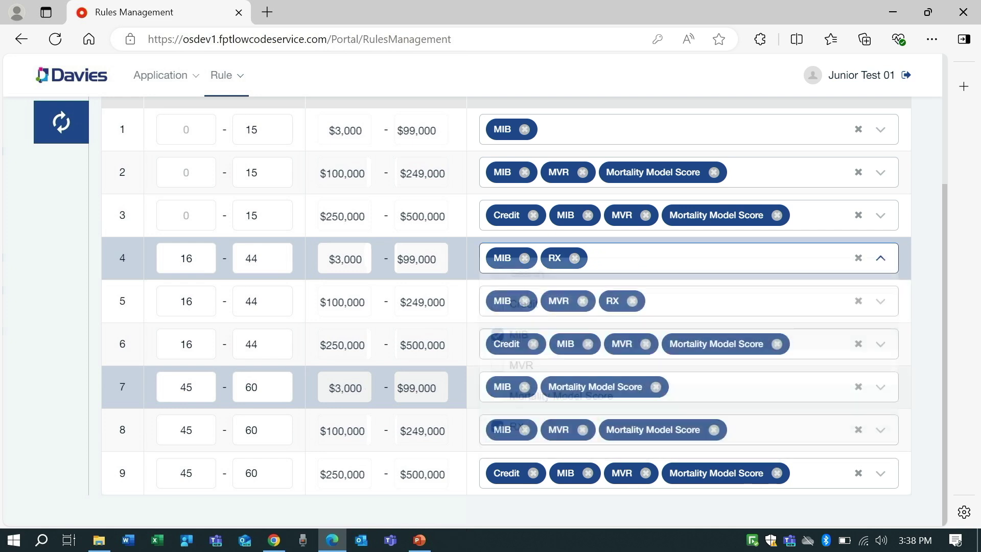
Replace Mortality Model Score with RX in the requirements for ages 45-60, $3,000-$99,000
{"action": "left_click", "coordinate": [655, 387]}
{"action": "left_click", "coordinate": [587, 388]}
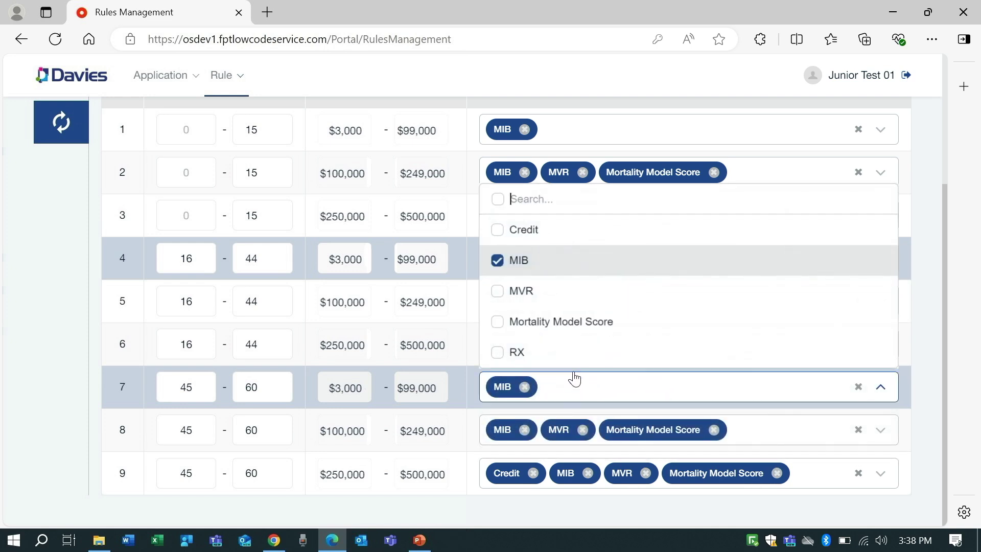
{"action": "left_click", "coordinate": [517, 352]}
{"action": "left_click", "coordinate": [920, 432]}
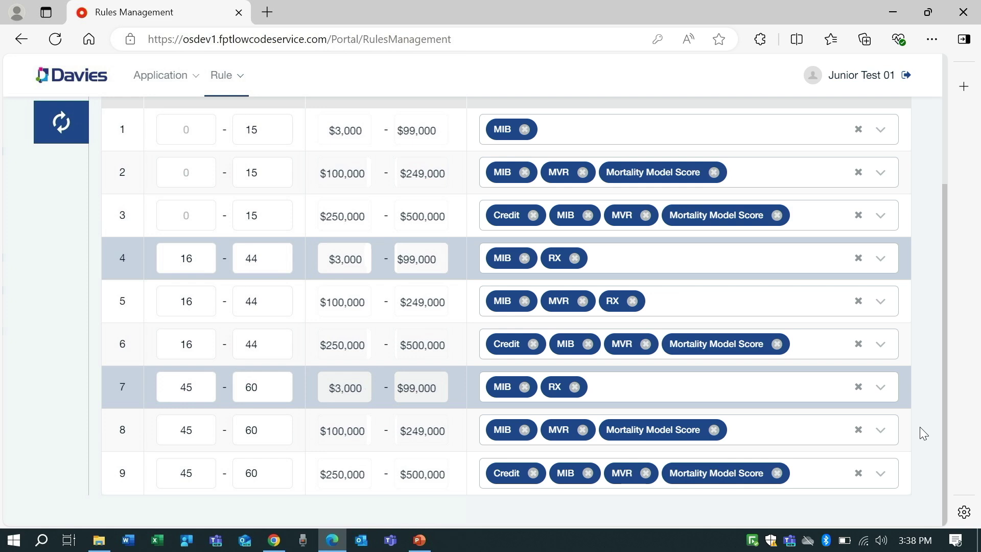
Send the changes to the Senior Underwriter with the comment "Discussed changes with Actuarial and recommend replacing $3k-99k mortality model with RX check for ages 16-60."
{"action": "scroll", "coordinate": [587, 307], "scroll_direction": "up", "scroll_amount": 5}
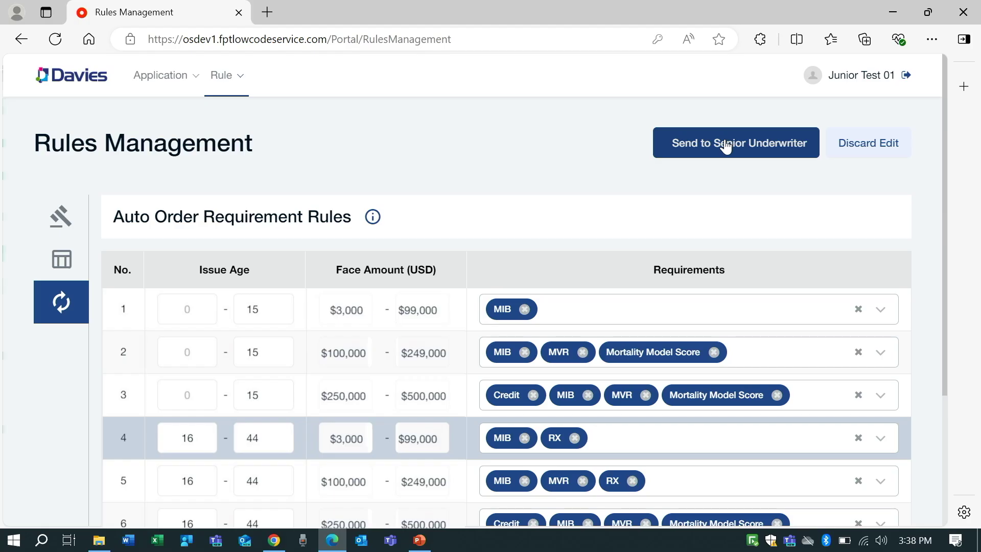
{"action": "left_click", "coordinate": [726, 146]}
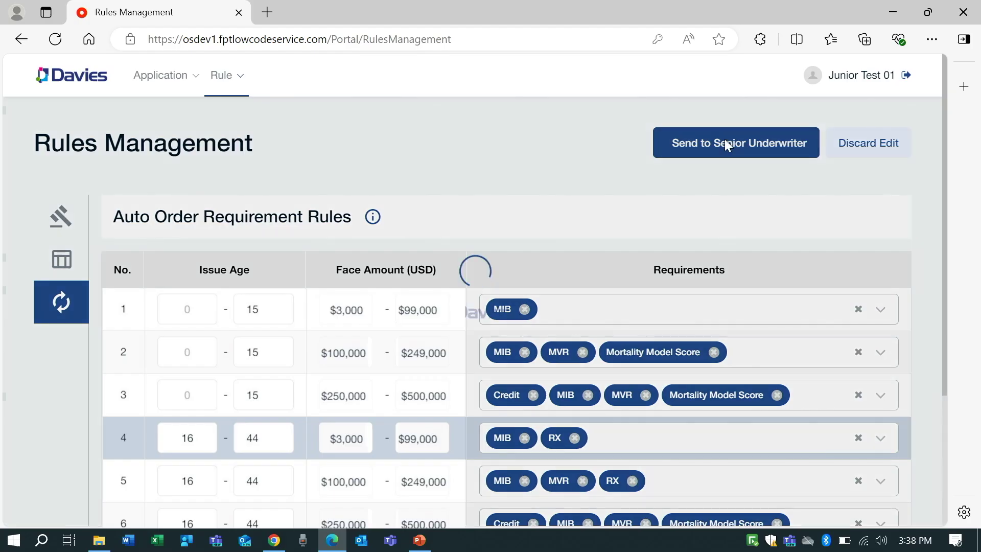
{"action": "type", "text": "Discussed changes with Actuarial and recommend replacing $3k-99k mortality model with RX check for ages 16-60."}
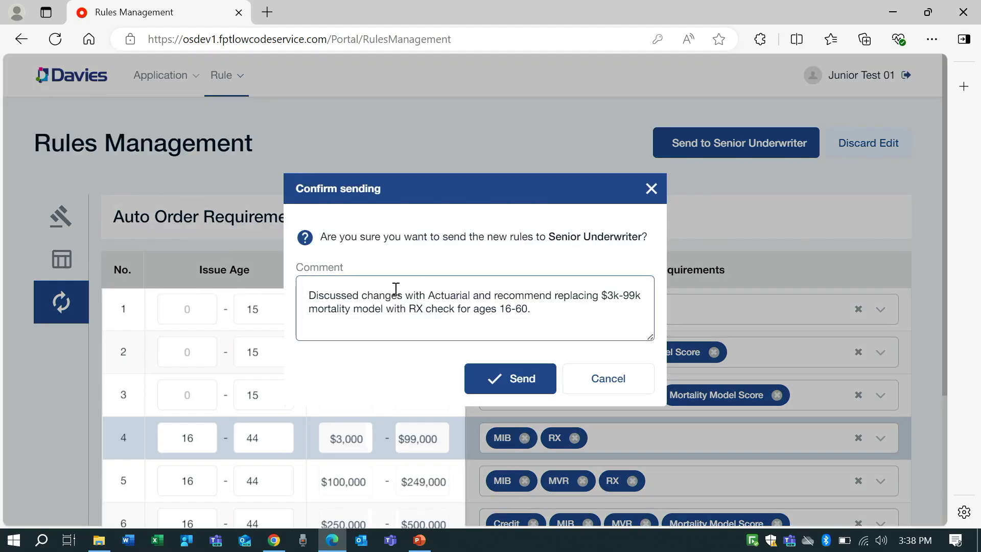
{"action": "left_click", "coordinate": [486, 390]}
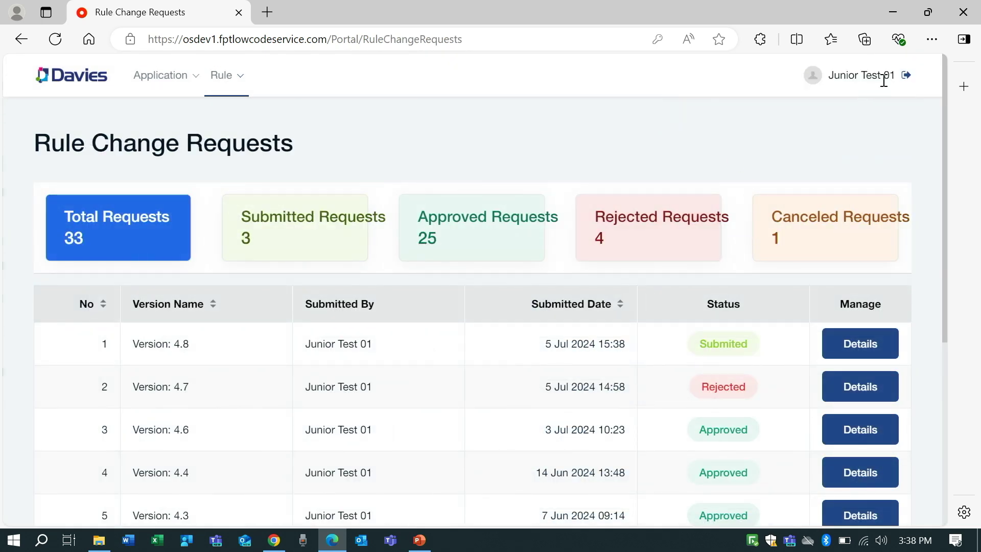
Log out of the junior account and log in as the senior underwriter with the saved username and password
{"action": "left_click", "coordinate": [905, 79]}
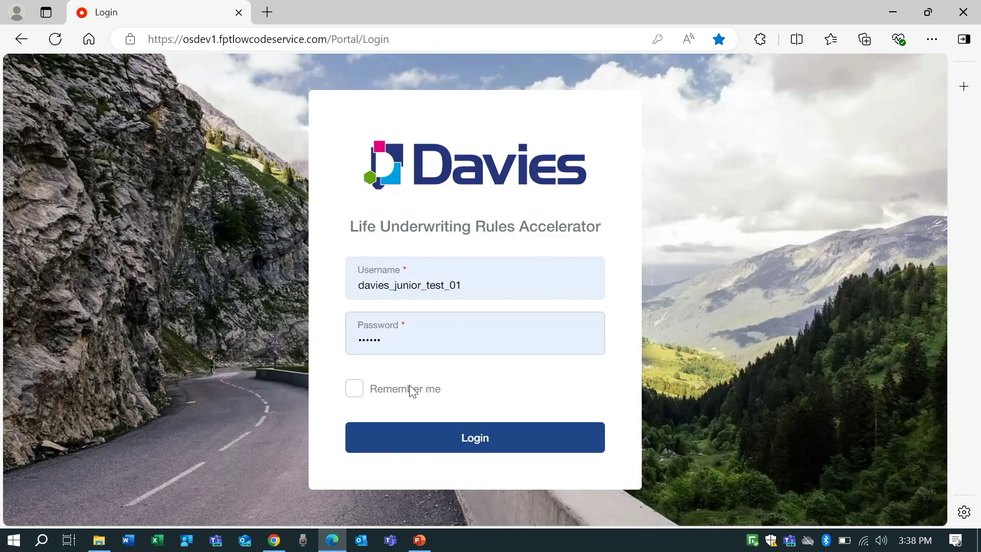
{"action": "left_click", "coordinate": [399, 292]}
{"action": "left_click", "coordinate": [400, 366]}
{"action": "left_click", "coordinate": [453, 442]}
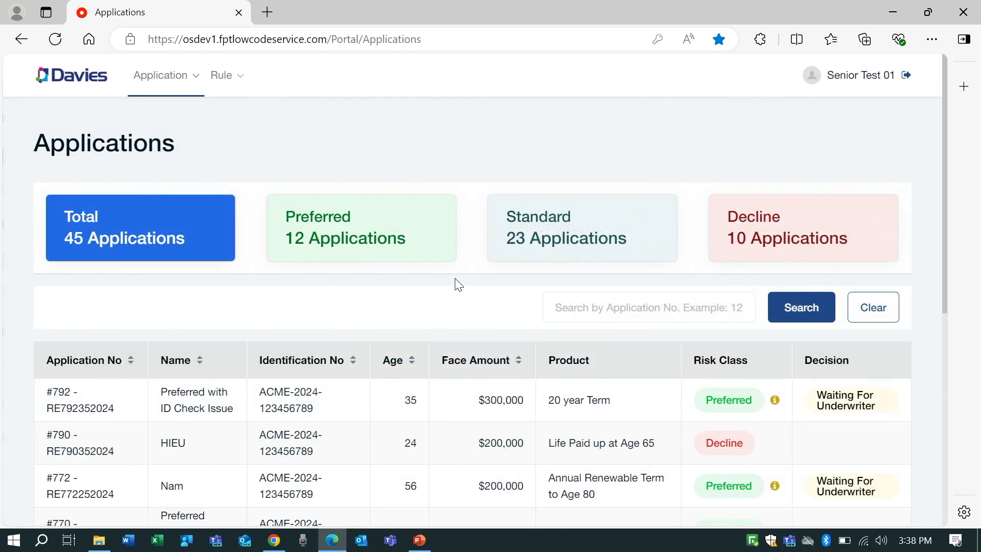
Open the submitted rule change request for version 4.8 and examine its Auto Order Requirement Rules
{"action": "left_click", "coordinate": [230, 86]}
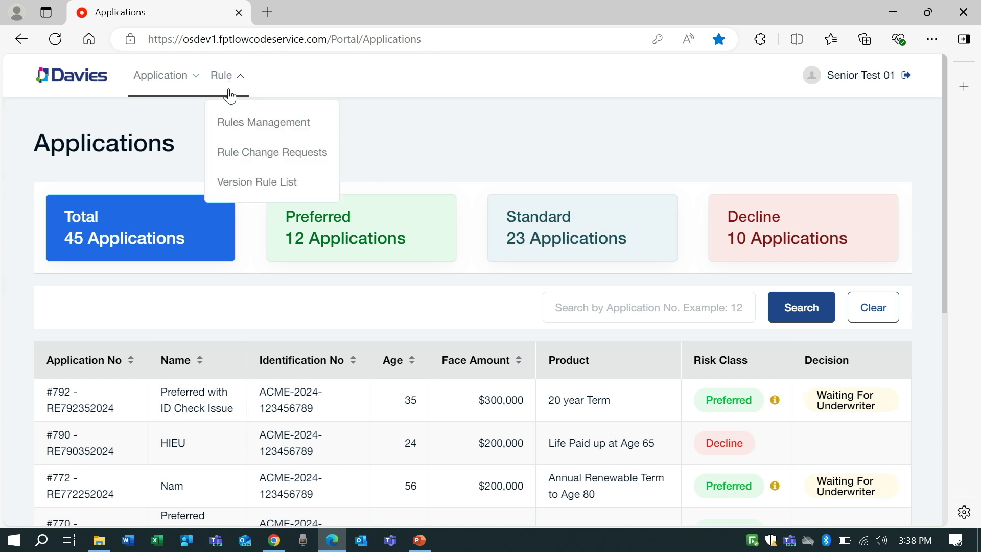
{"action": "left_click", "coordinate": [231, 151]}
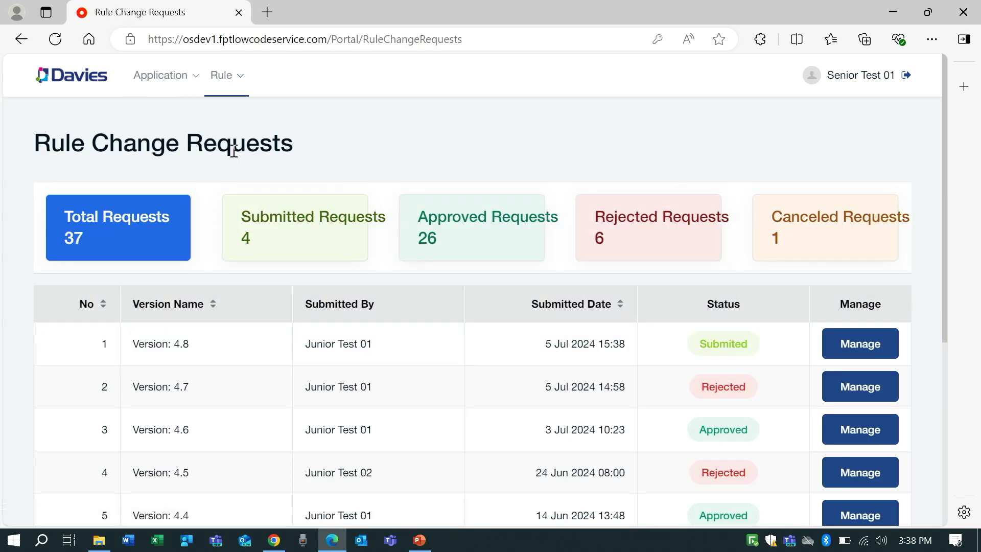
{"action": "left_click", "coordinate": [849, 356]}
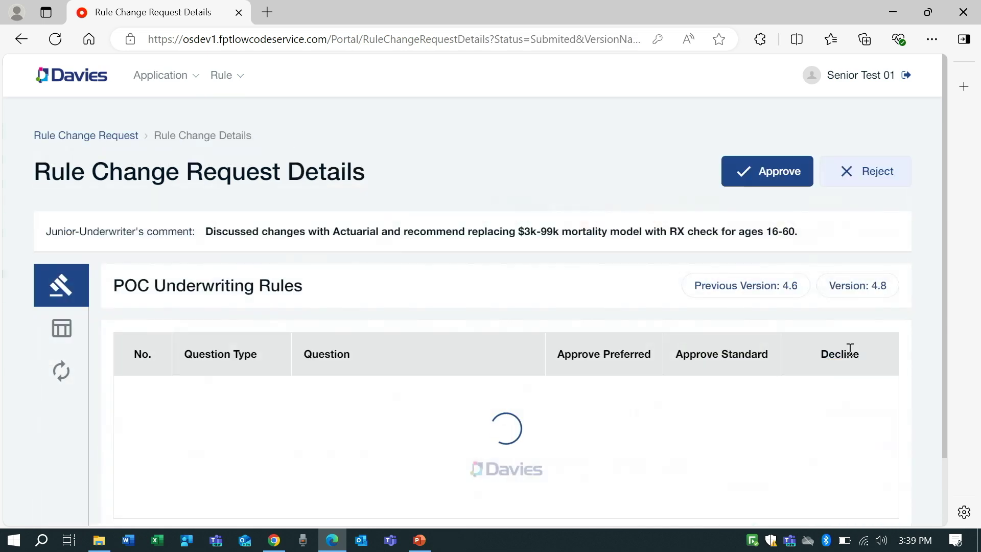
{"action": "left_click", "coordinate": [62, 372]}
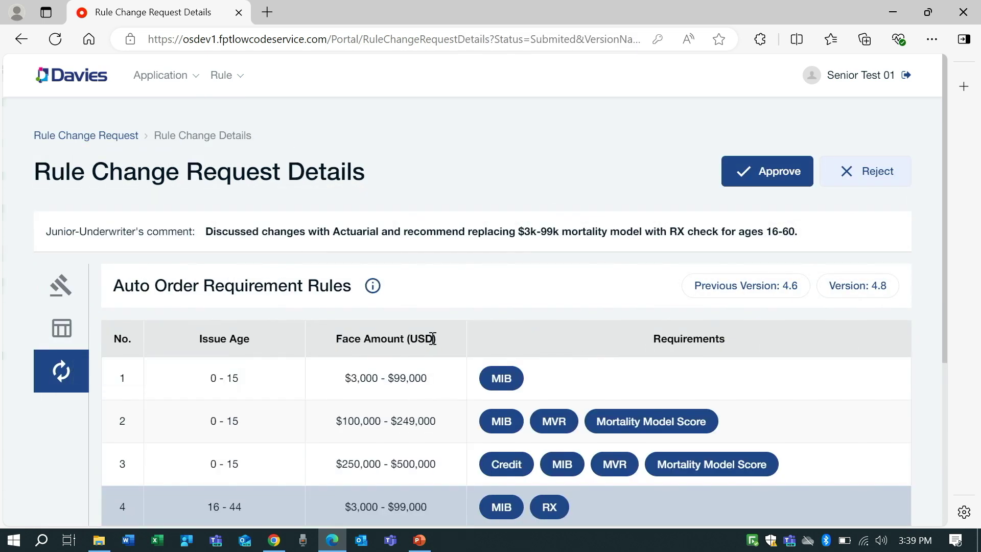
{"action": "scroll", "coordinate": [433, 339], "scroll_direction": "down", "scroll_amount": 5}
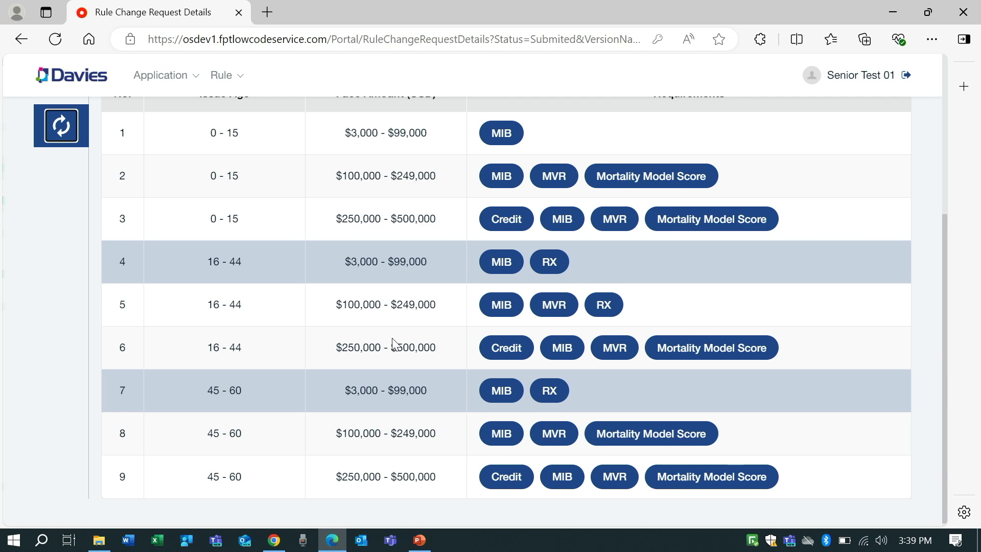
{"action": "scroll", "coordinate": [392, 338], "scroll_direction": "up", "scroll_amount": 4}
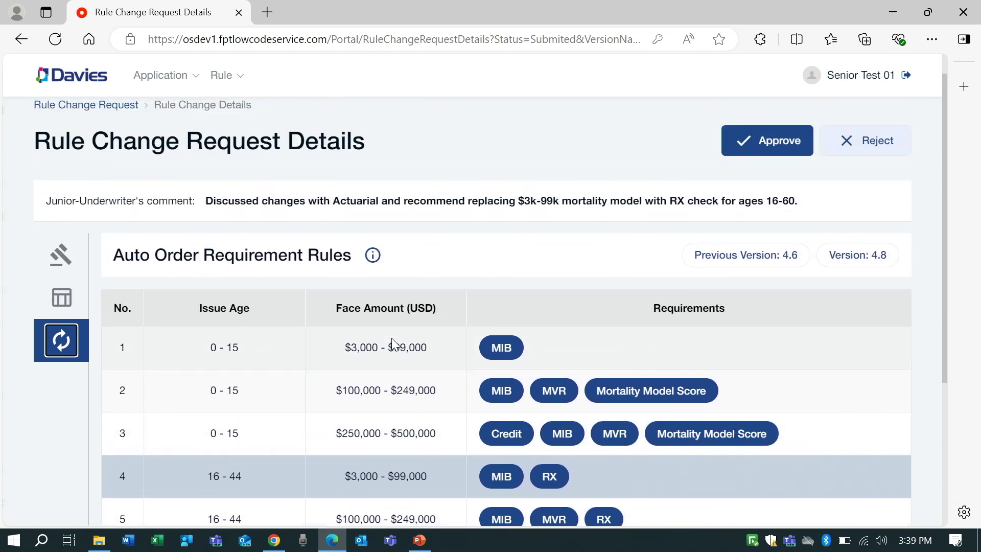
{"action": "scroll", "coordinate": [391, 338], "scroll_direction": "up", "scroll_amount": 1}
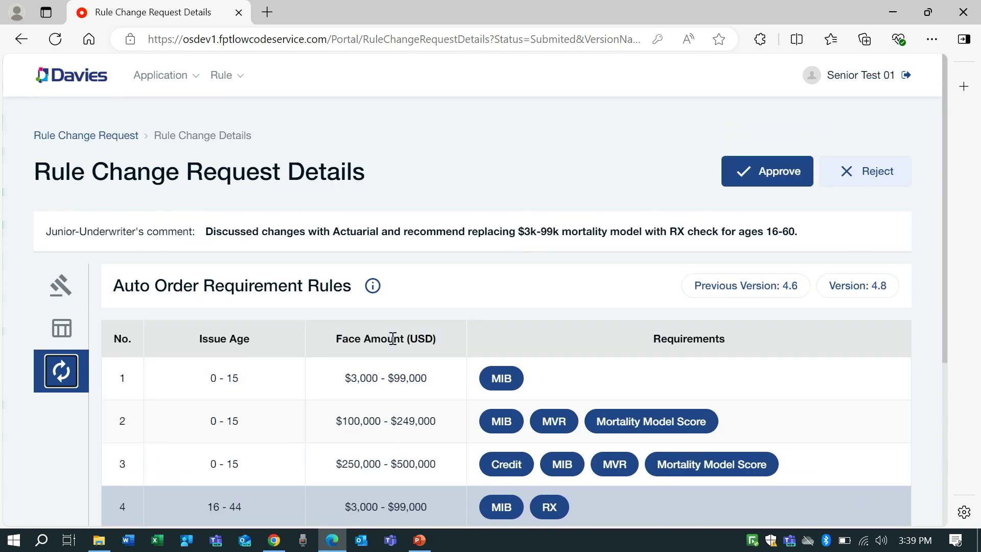
Approve the version 4.8 rule change request with the comment "Great Job!"
{"action": "left_click", "coordinate": [765, 170]}
{"action": "left_click", "coordinate": [324, 285]}
{"action": "type", "text": "Great Job!"}
{"action": "left_click", "coordinate": [510, 369]}
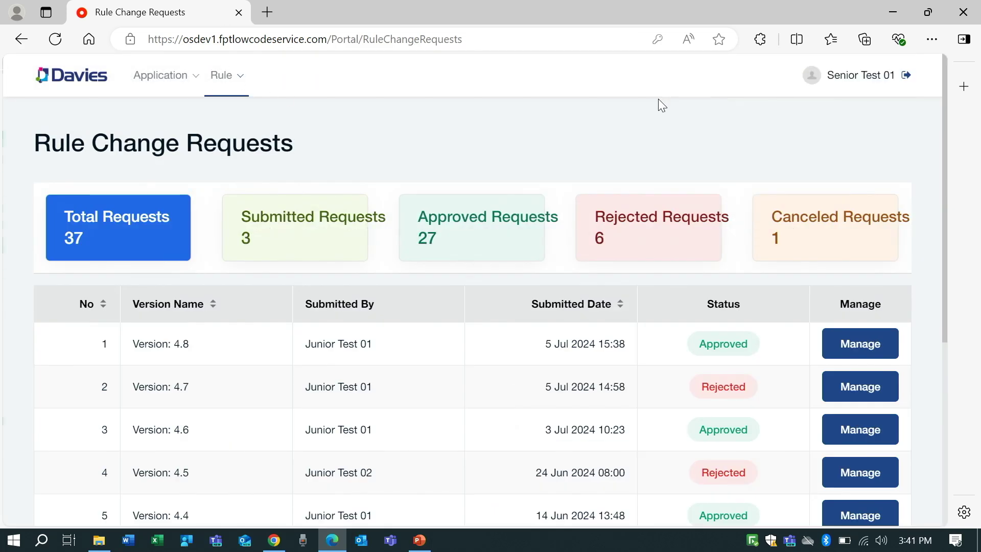
Open the Version Rule List and look through the rule versions and which of them can be activated
{"action": "left_click", "coordinate": [220, 81]}
{"action": "left_click", "coordinate": [241, 184]}
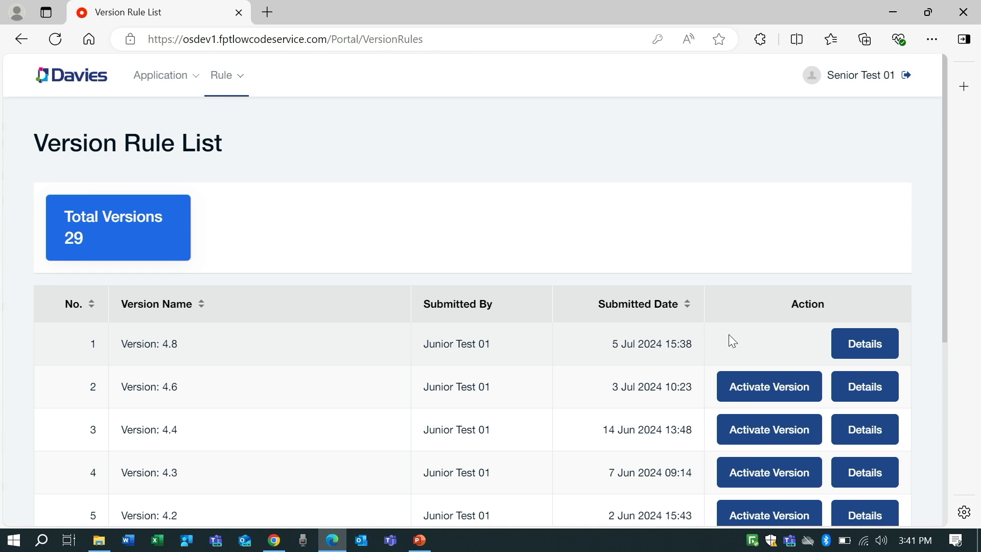
{"action": "scroll", "coordinate": [729, 334], "scroll_direction": "down", "scroll_amount": 5}
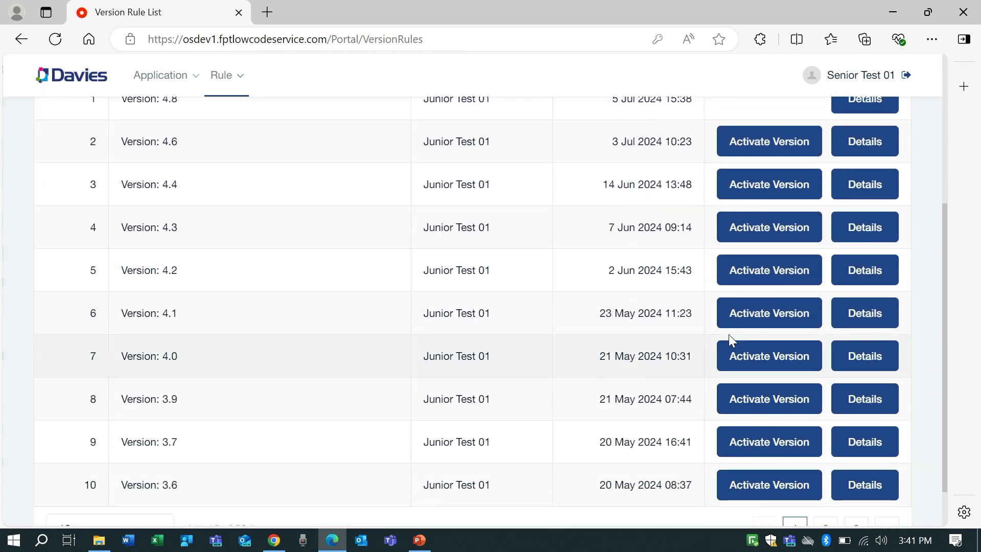
{"action": "scroll", "coordinate": [729, 339], "scroll_direction": "up", "scroll_amount": 2}
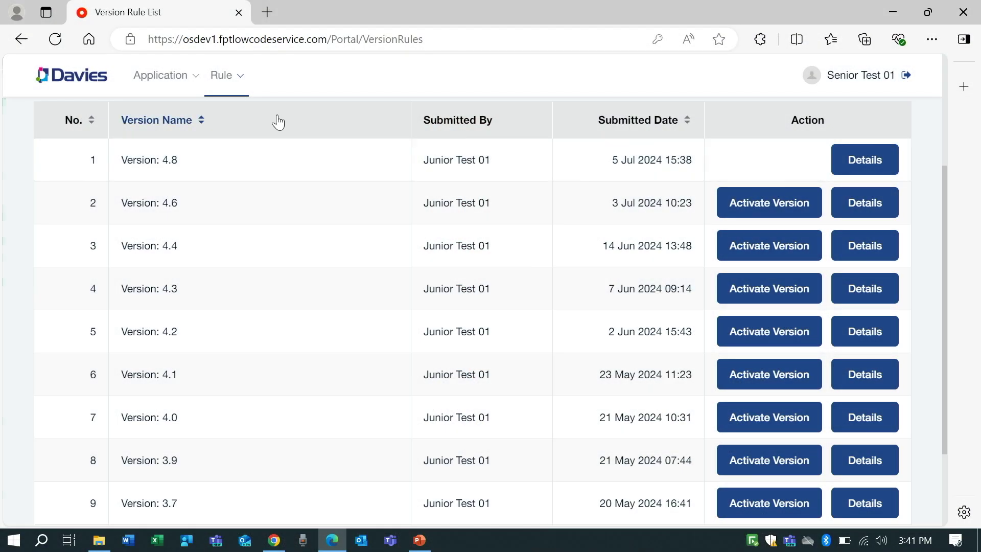
Go to the list of applications and open the one named "Preferred with ID Check Issue"
{"action": "mouse_move", "coordinate": [166, 82]}
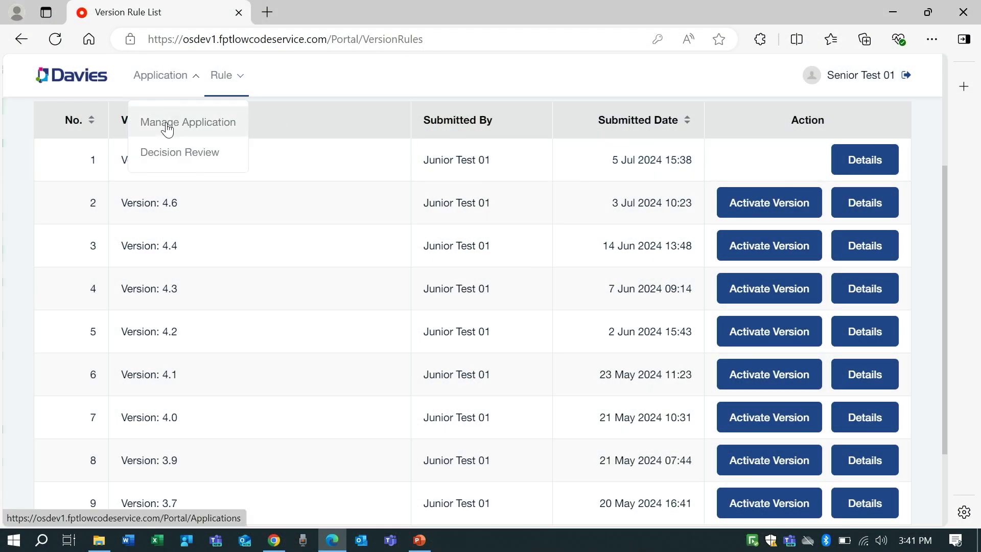
{"action": "left_click", "coordinate": [167, 123]}
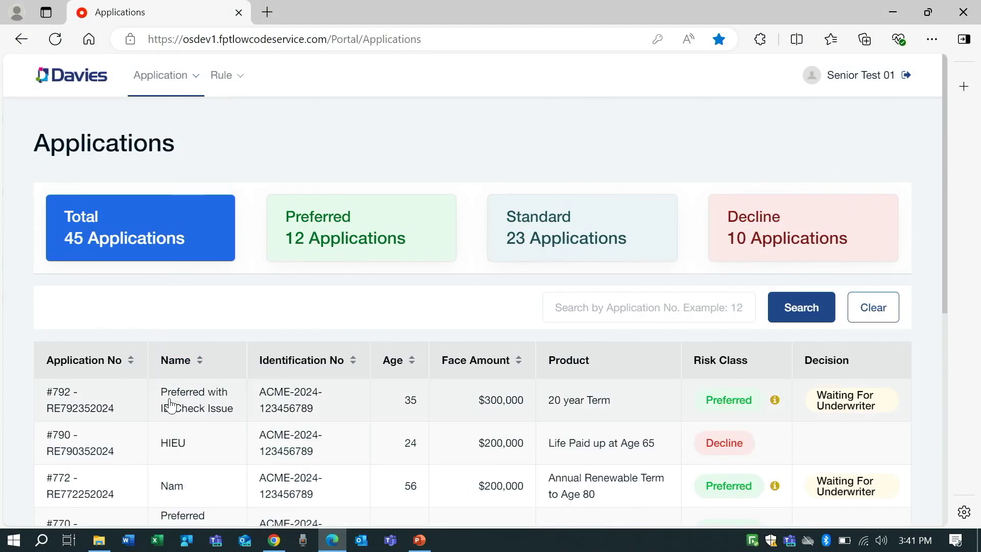
{"action": "left_click", "coordinate": [171, 404]}
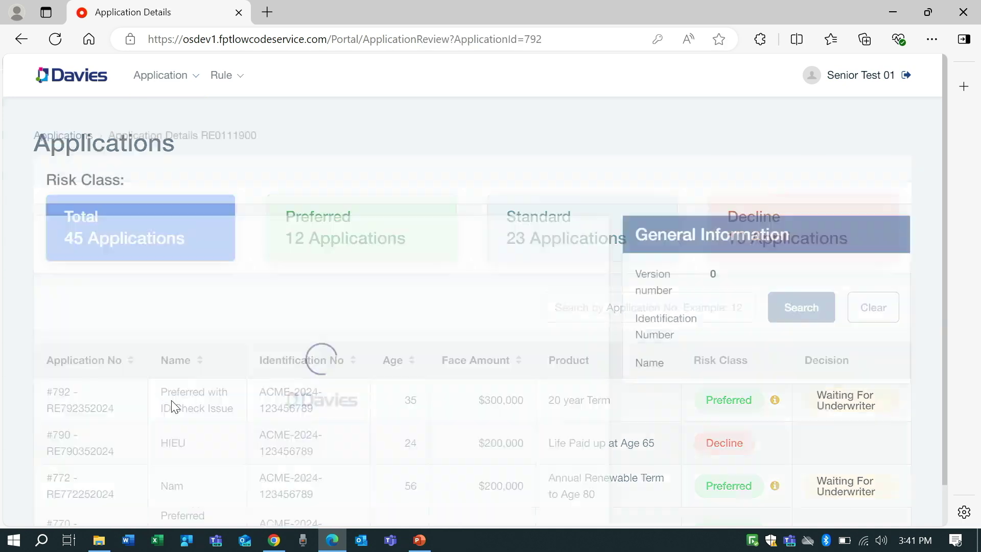
Review the application's underwriting questions, answers and risk ratings from the applicant's age down to the Identity Check
{"action": "scroll", "coordinate": [435, 258], "scroll_direction": "down", "scroll_amount": 3}
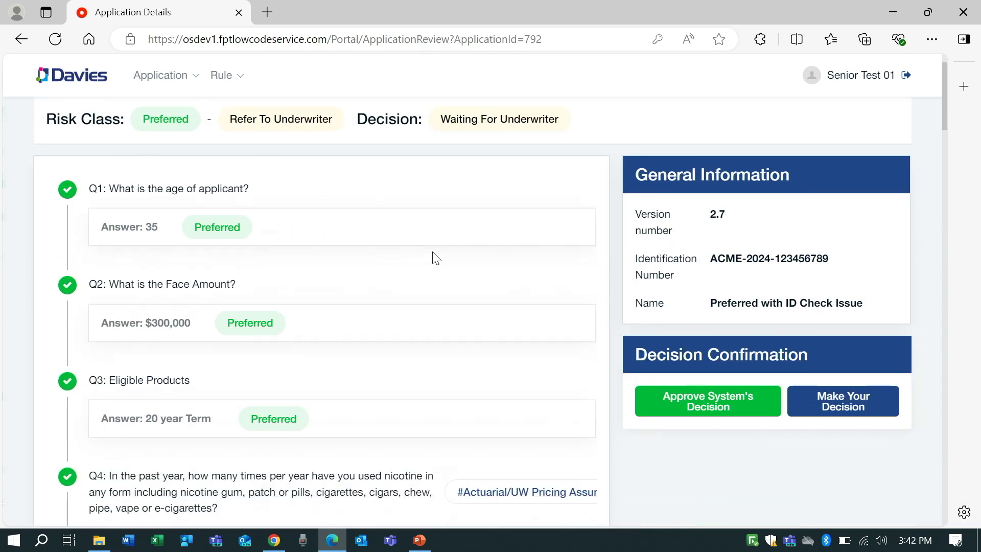
{"action": "scroll", "coordinate": [435, 258], "scroll_direction": "down", "scroll_amount": 3}
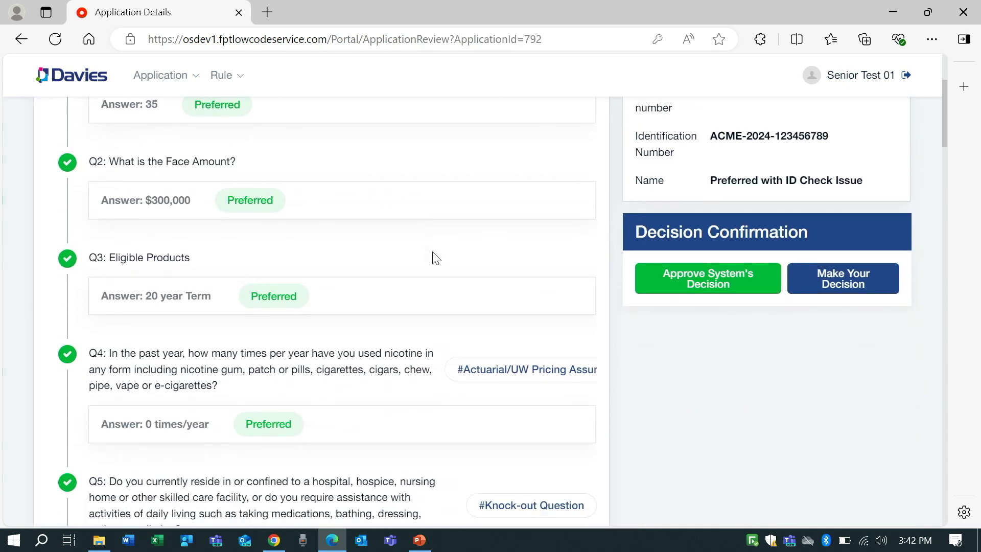
{"action": "scroll", "coordinate": [435, 258], "scroll_direction": "down", "scroll_amount": 3}
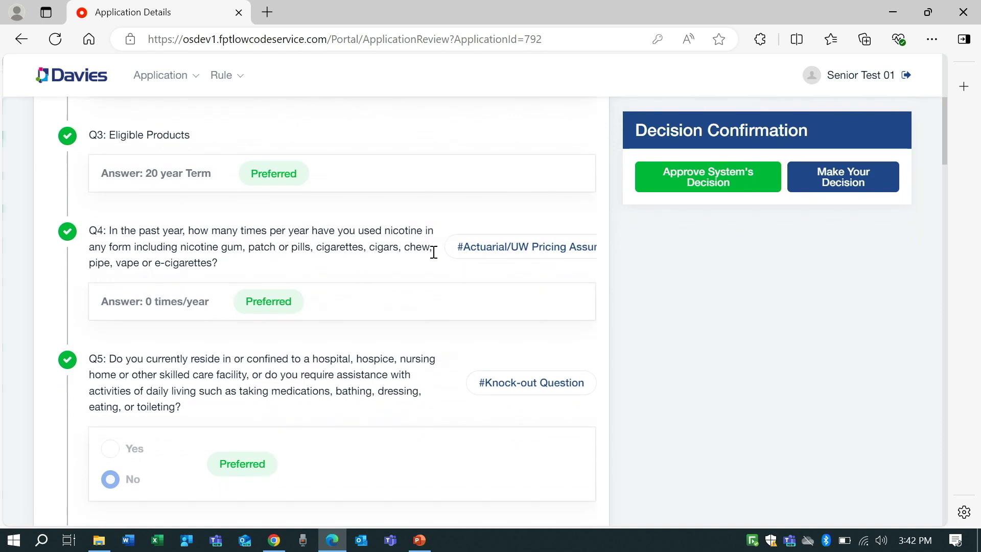
{"action": "scroll", "coordinate": [435, 258], "scroll_direction": "down", "scroll_amount": 4}
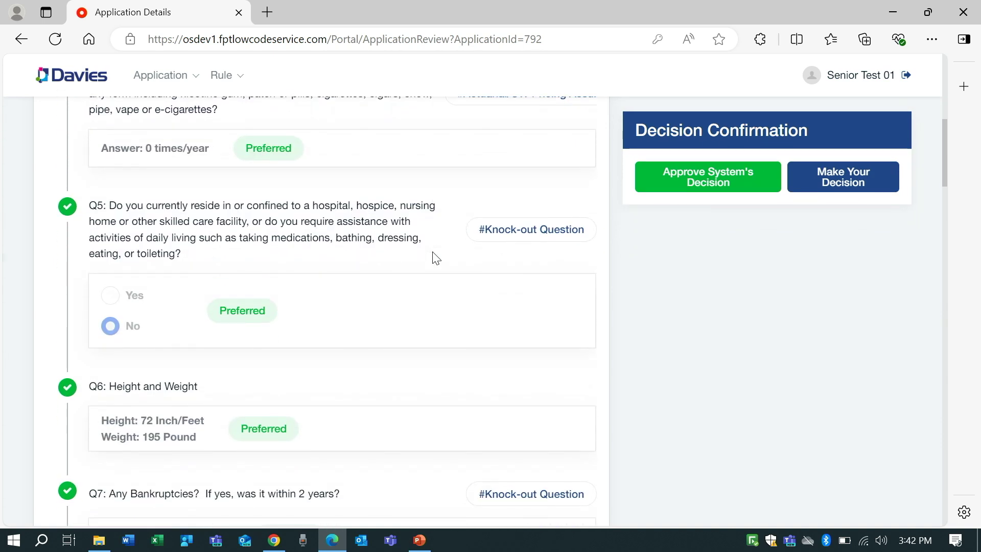
{"action": "scroll", "coordinate": [435, 258], "scroll_direction": "down", "scroll_amount": 3}
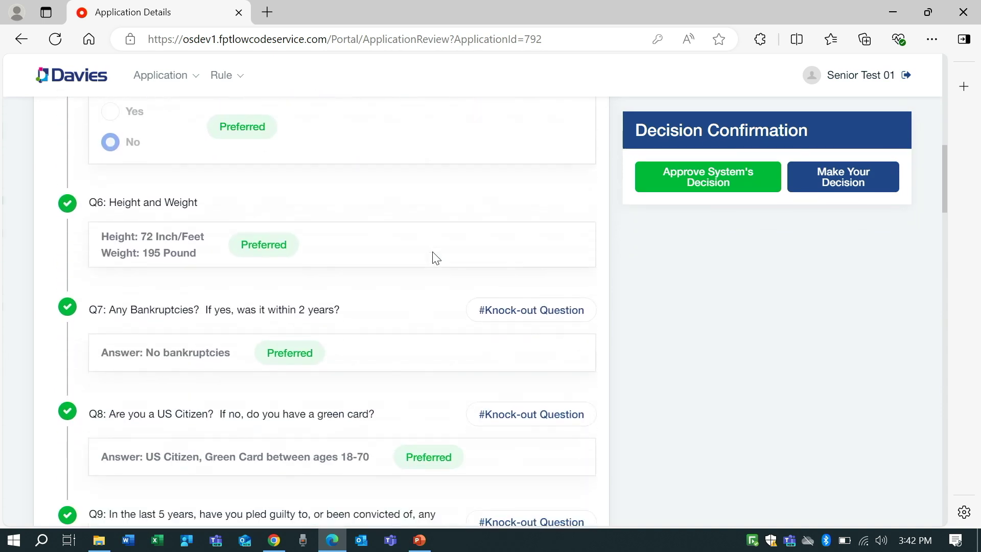
{"action": "scroll", "coordinate": [436, 258], "scroll_direction": "down", "scroll_amount": 2}
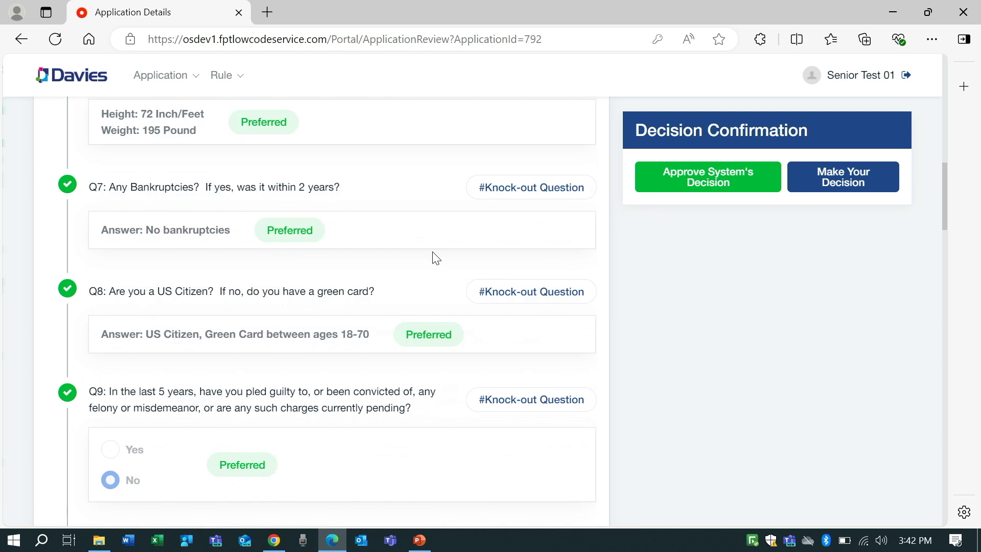
{"action": "scroll", "coordinate": [435, 258], "scroll_direction": "down", "scroll_amount": 3}
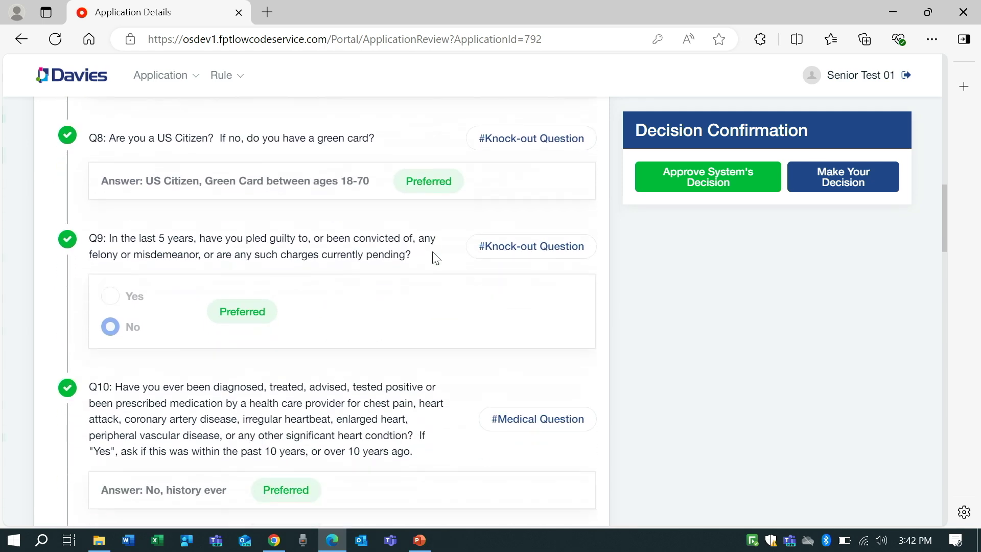
{"action": "scroll", "coordinate": [435, 258], "scroll_direction": "down", "scroll_amount": 4}
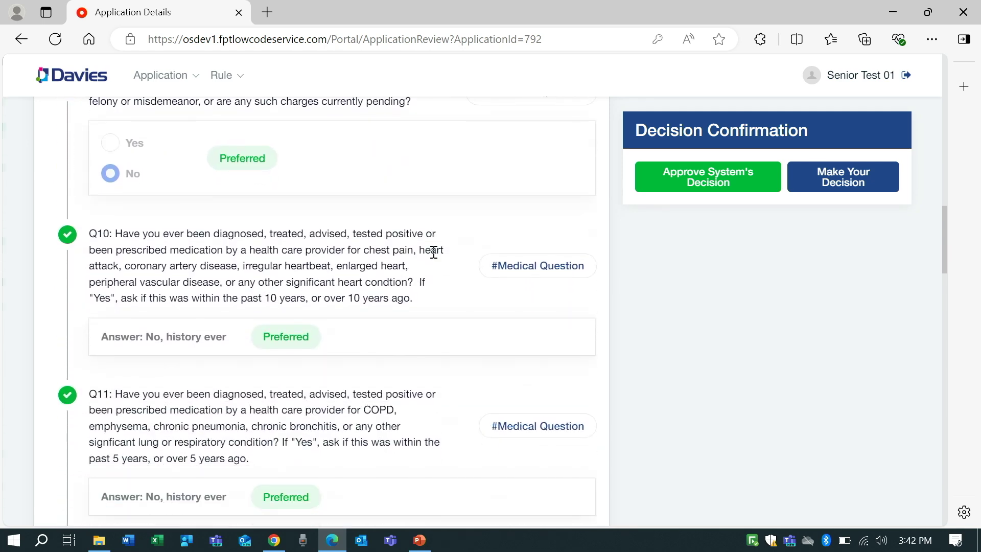
{"action": "scroll", "coordinate": [435, 258], "scroll_direction": "down", "scroll_amount": 4}
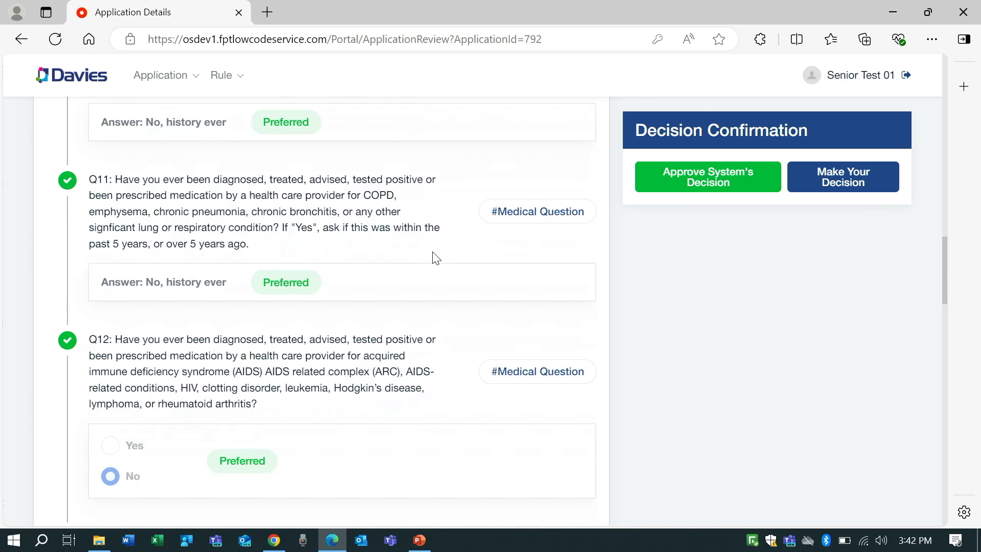
{"action": "scroll", "coordinate": [433, 253], "scroll_direction": "down", "scroll_amount": 5}
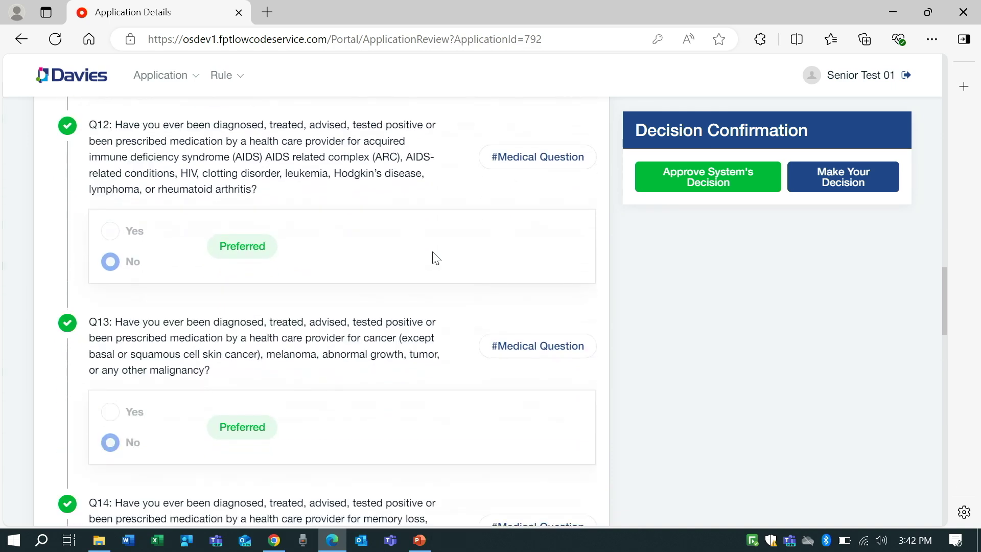
{"action": "scroll", "coordinate": [436, 258], "scroll_direction": "down", "scroll_amount": 5}
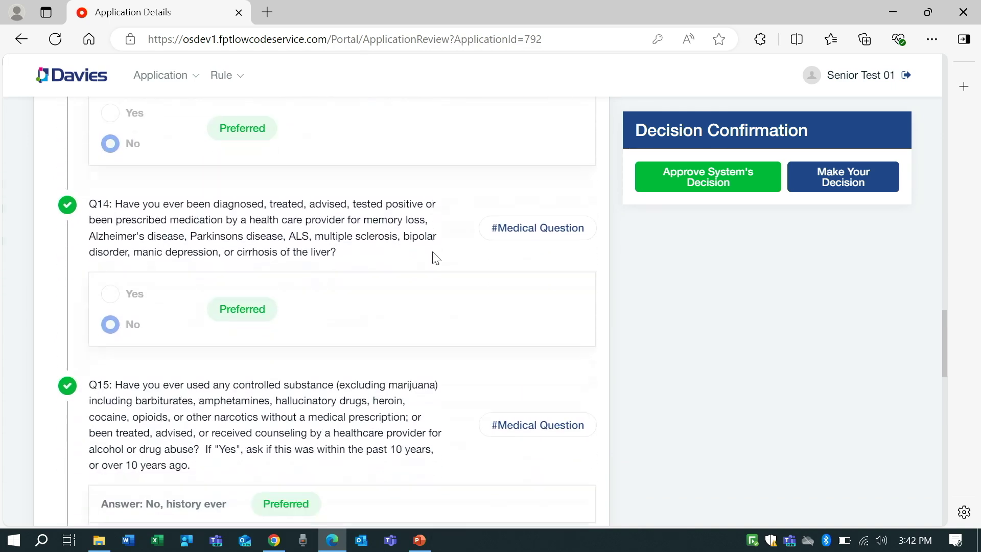
{"action": "scroll", "coordinate": [435, 255], "scroll_direction": "down", "scroll_amount": 3}
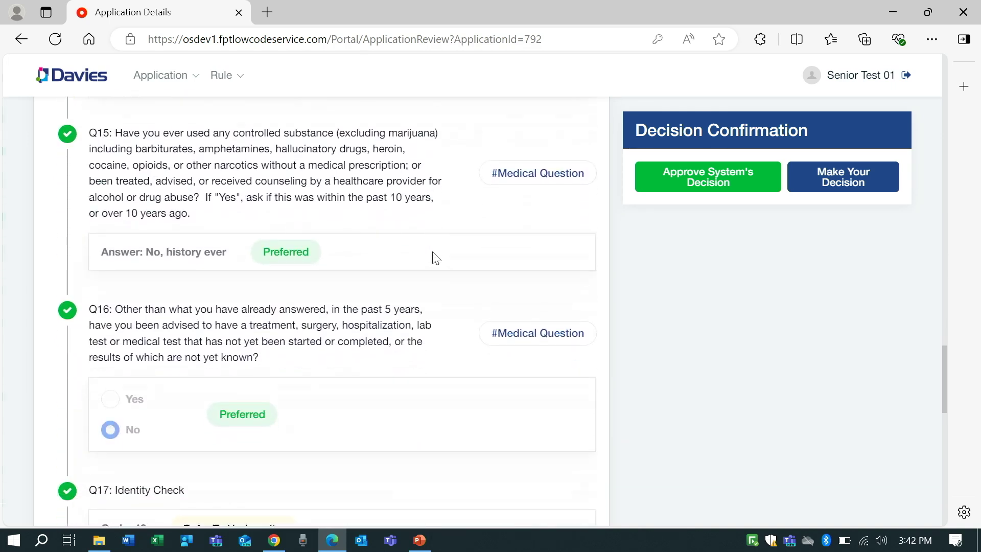